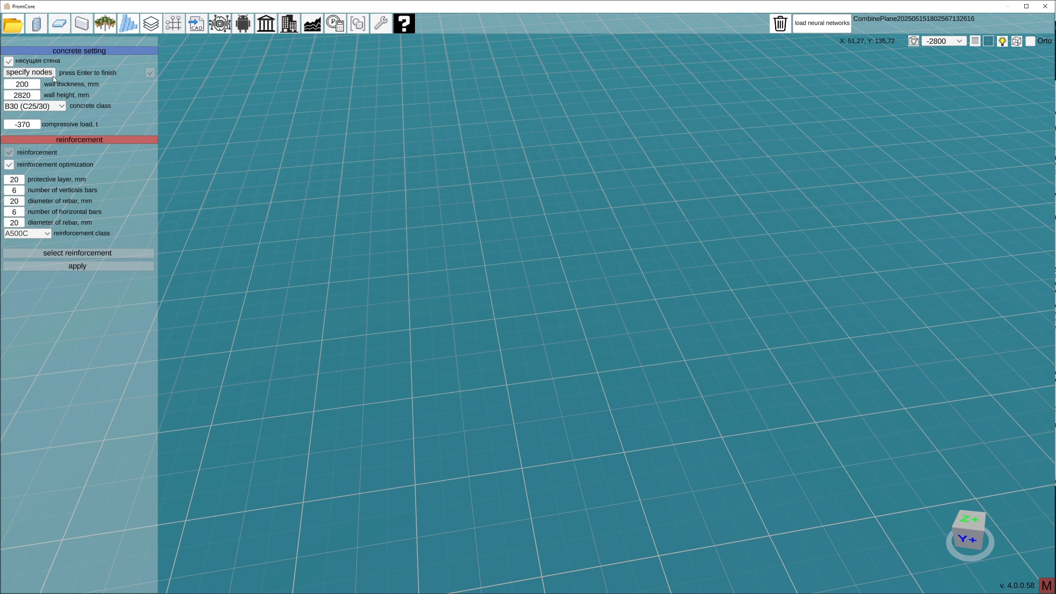
# - Draw two separate load-bearing walls 200 mm thick and 2820 mm high on the empty grid
pyautogui.click(281, 257)
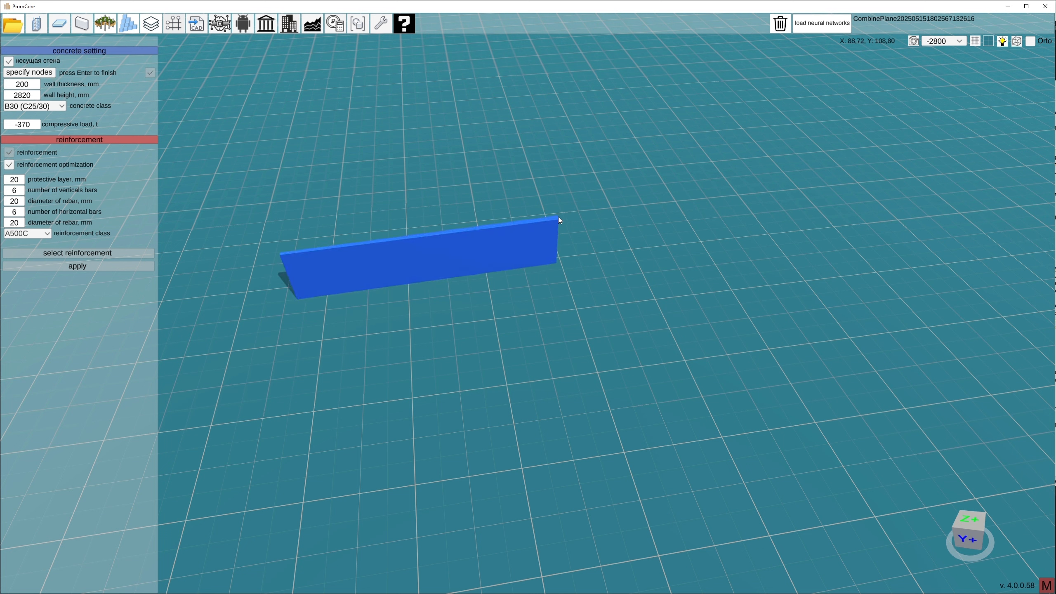
pyautogui.click(558, 216)
pyautogui.press('Return')
pyautogui.click(630, 249)
pyautogui.click(487, 368)
pyautogui.press('Return')
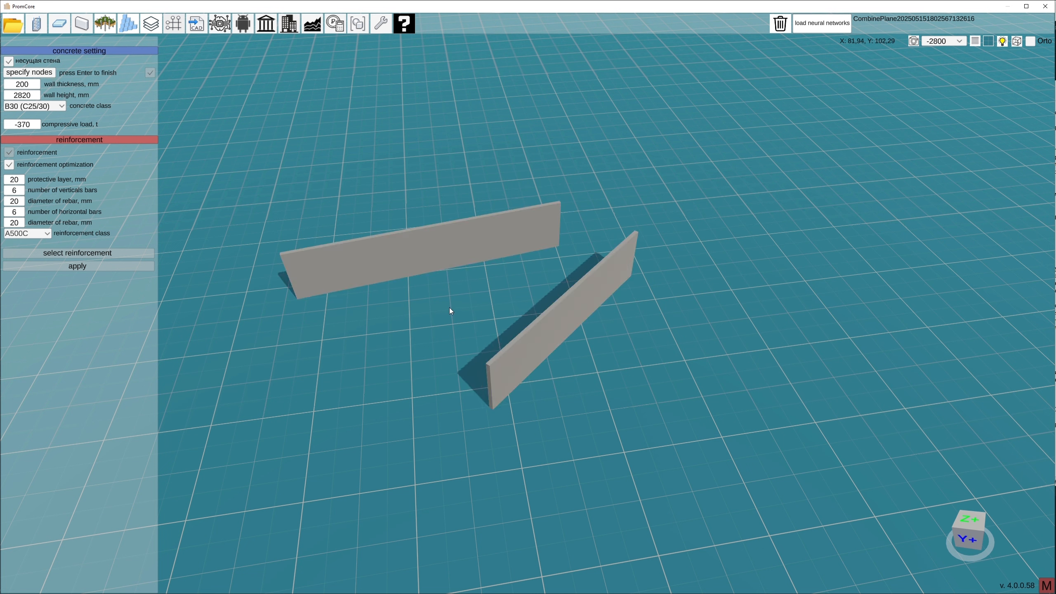
# - Turn off the load-bearing option and draw a two-segment architectural wall with a corner, in front of the existing walls
pyautogui.click(8, 61)
pyautogui.click(30, 72)
pyautogui.click(259, 341)
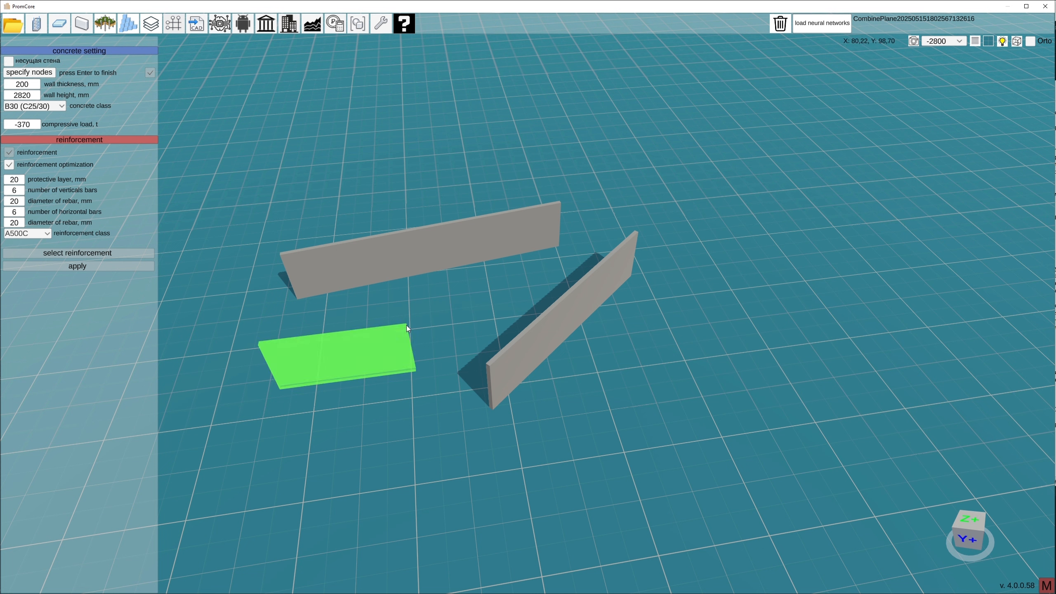
pyautogui.click(415, 369)
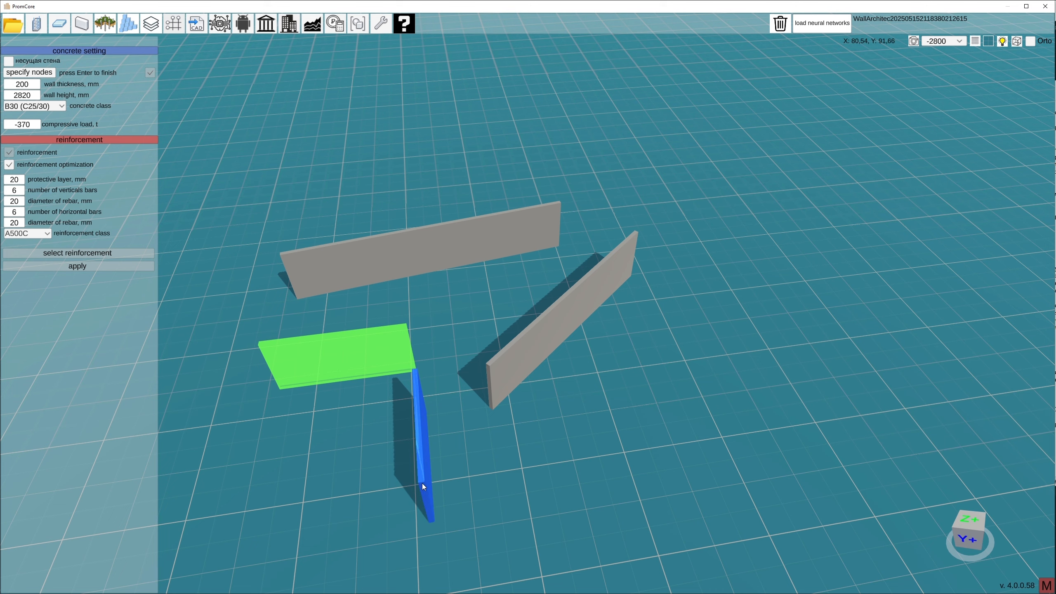
pyautogui.click(424, 486)
pyautogui.moveTo(447, 486); pyautogui.dragTo(543, 341, button='middle')
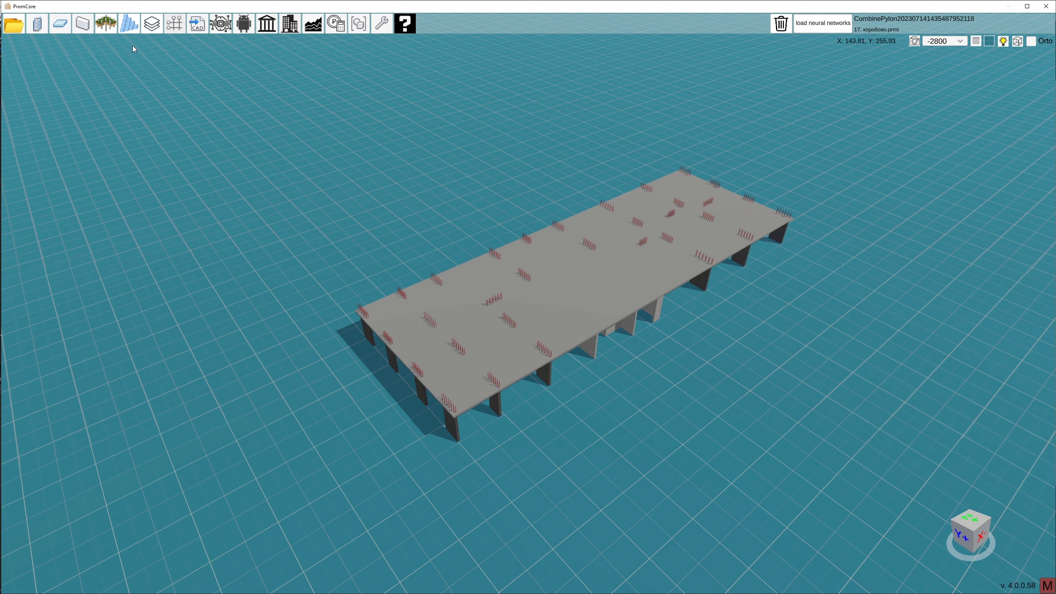
# - Set up an array with an X step of 50000 and 3 copies, and a Y step of 30000 and 3 copies
pyautogui.click(128, 28)
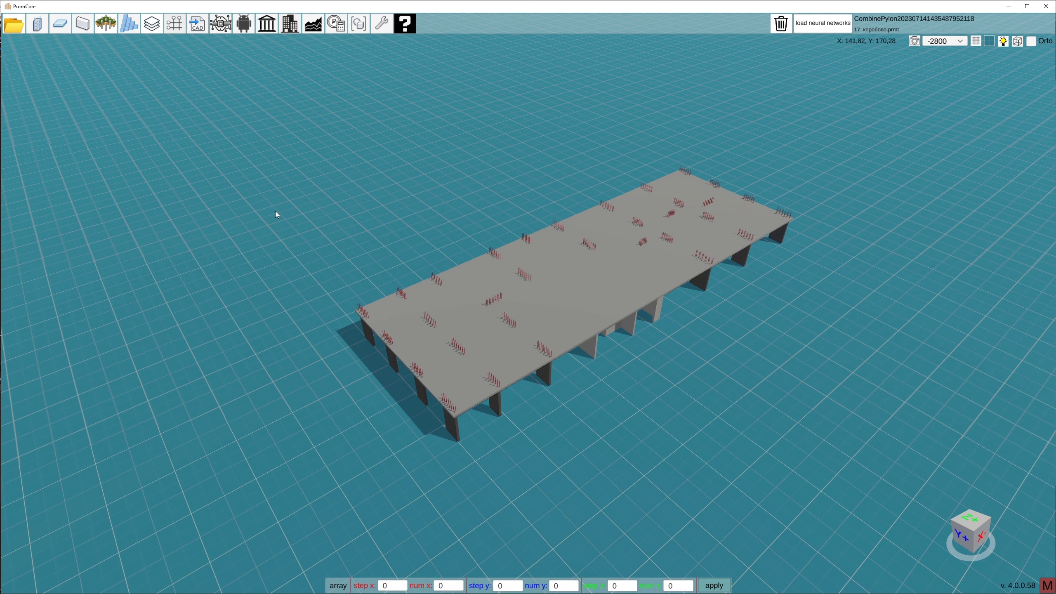
pyautogui.moveTo(514, 387)
pyautogui.mouseDown(button='right')
pyautogui.moveTo(640, 370)
pyautogui.moveTo(515, 399)
pyautogui.mouseUp(button='right')
pyautogui.click(395, 587)
pyautogui.write('50000')
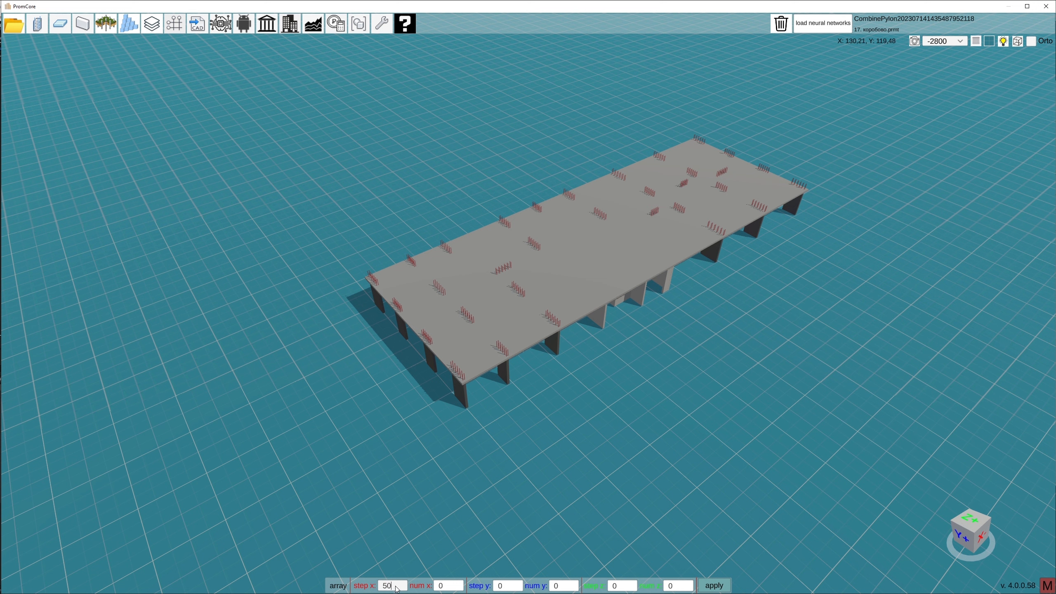
pyautogui.click(451, 587)
pyautogui.write('3')
pyautogui.click(513, 586)
pyautogui.write('30000')
pyautogui.click(564, 586)
pyautogui.write('3')
# - Set the array's vertical step to 3000 with 17 levels and apply it to the whole floor model
pyautogui.click(622, 585)
pyautogui.write('3000')
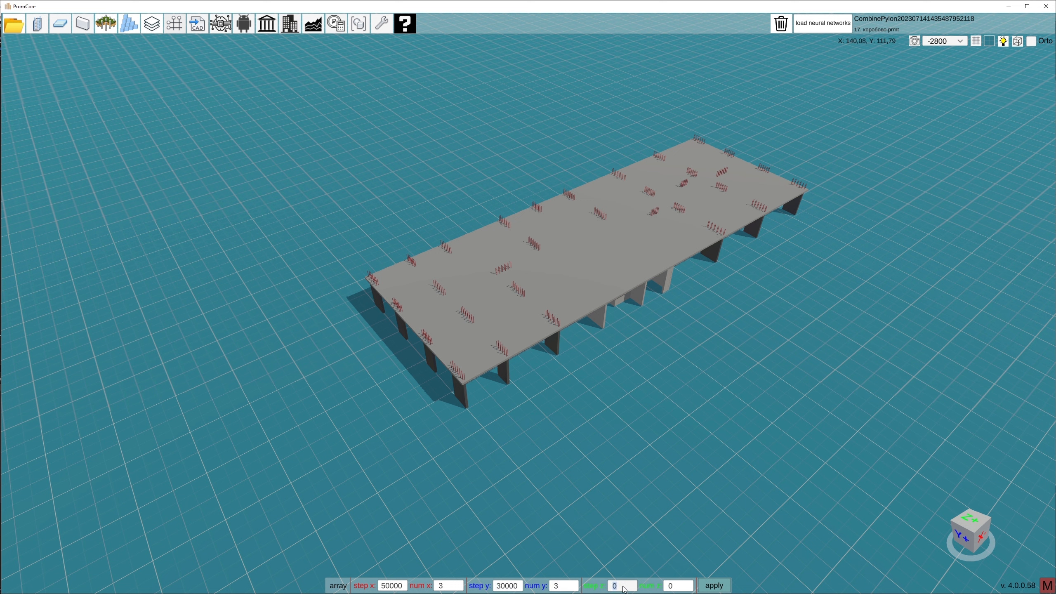
pyautogui.click(685, 589)
pyautogui.write('17')
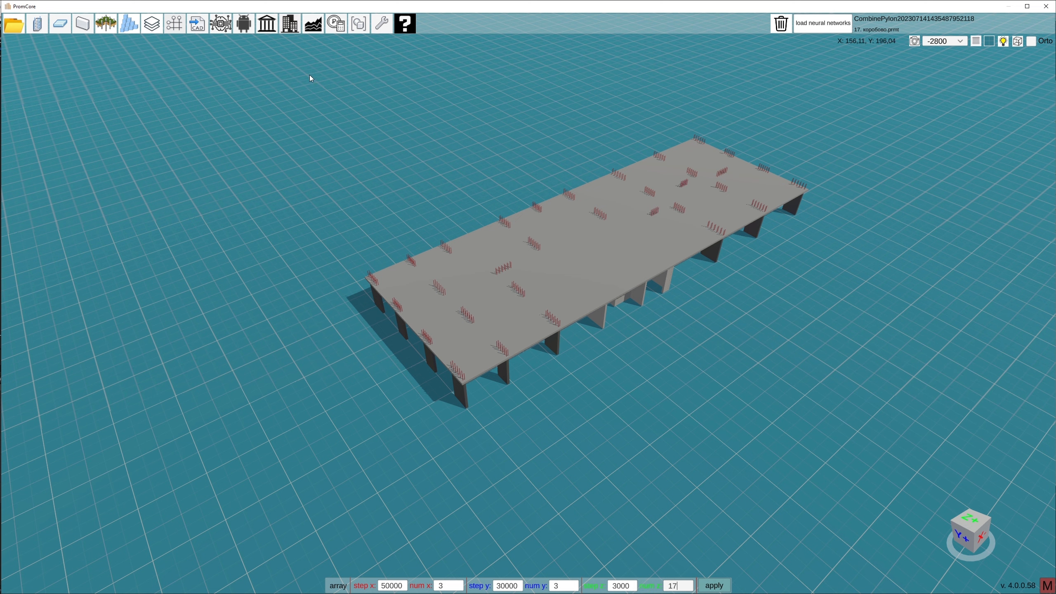
pyautogui.moveTo(310, 76); pyautogui.dragTo(846, 425)
pyautogui.click(711, 585)
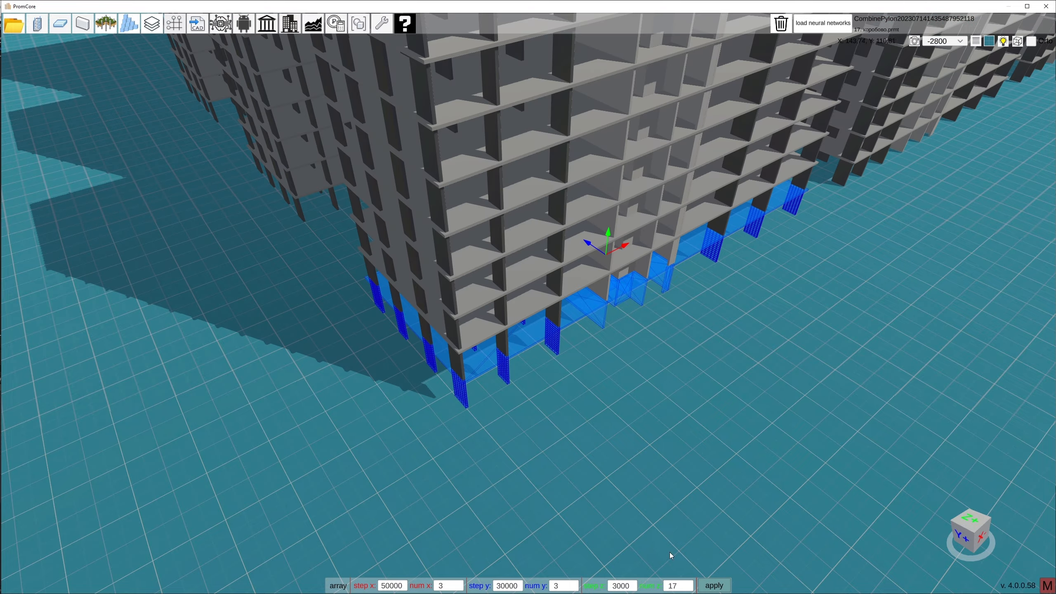
pyautogui.scroll(-10, 534, 473)
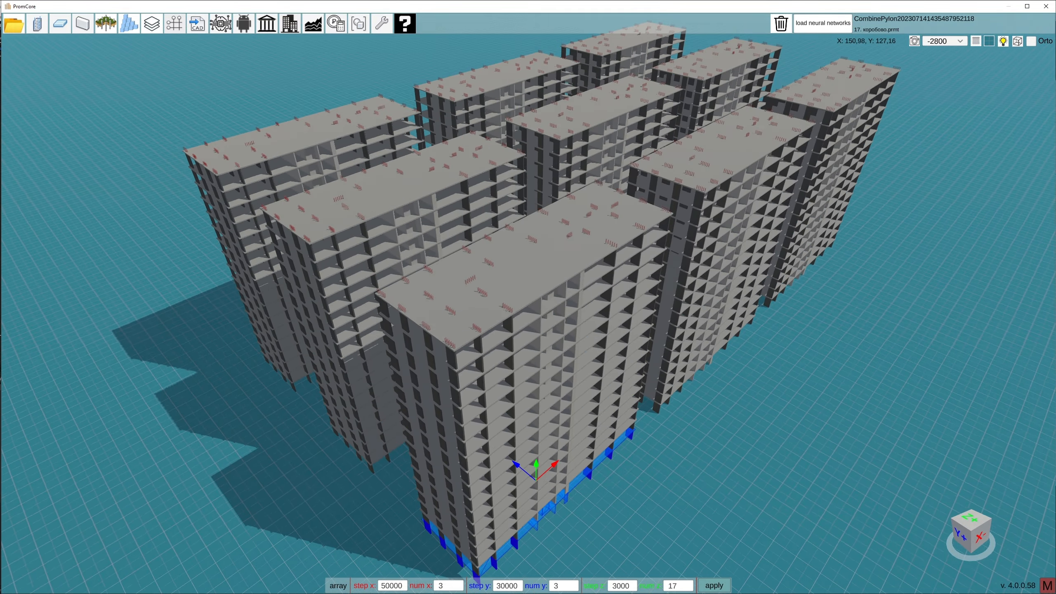
pyautogui.scroll(-2, 686, 412)
pyautogui.moveTo(686, 411); pyautogui.dragTo(670, 442, button='middle')
pyautogui.click(655, 414)
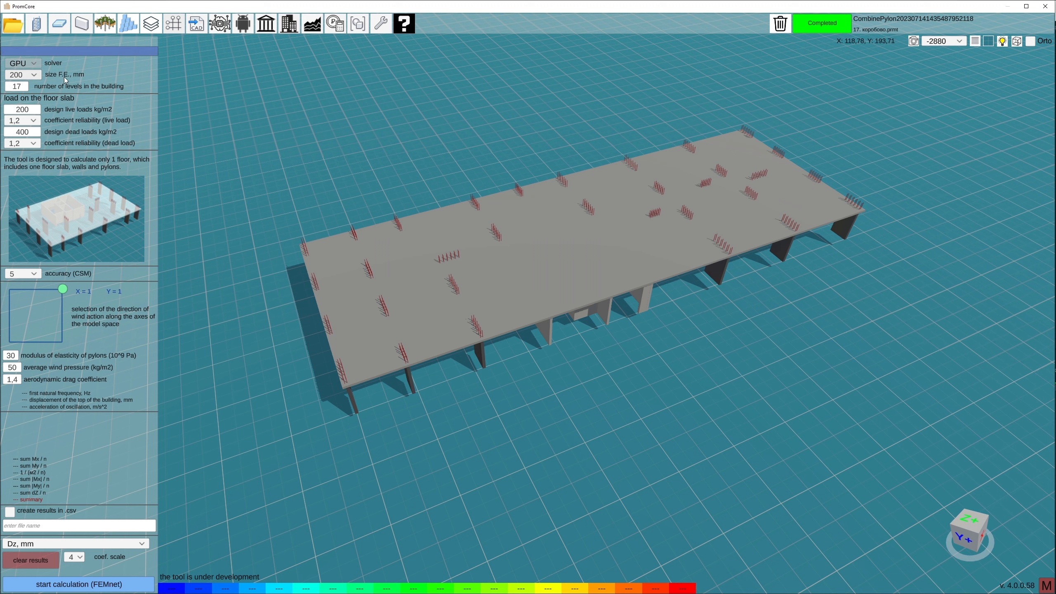
# - Examine the FEMnet settings for element size, number of levels, load reliability coefficients, wind direction, pylon elasticity, wind pressure and drag
pyautogui.click(39, 72)
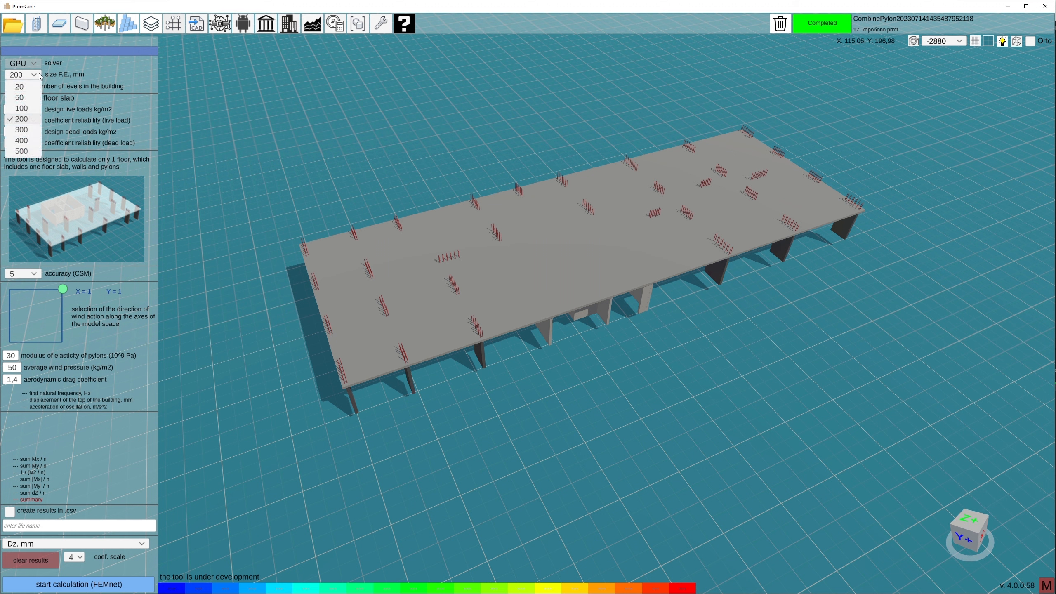
pyautogui.click(79, 65)
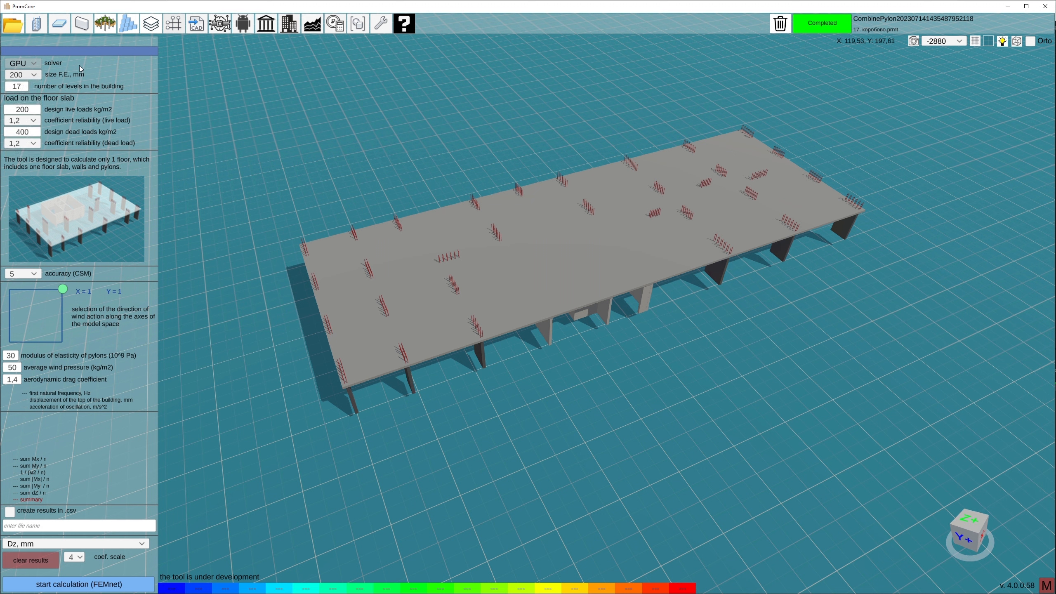
pyautogui.doubleClick(26, 88)
pyautogui.moveTo(247, 74); pyautogui.dragTo(897, 423)
pyautogui.click(737, 409)
pyautogui.click(33, 121)
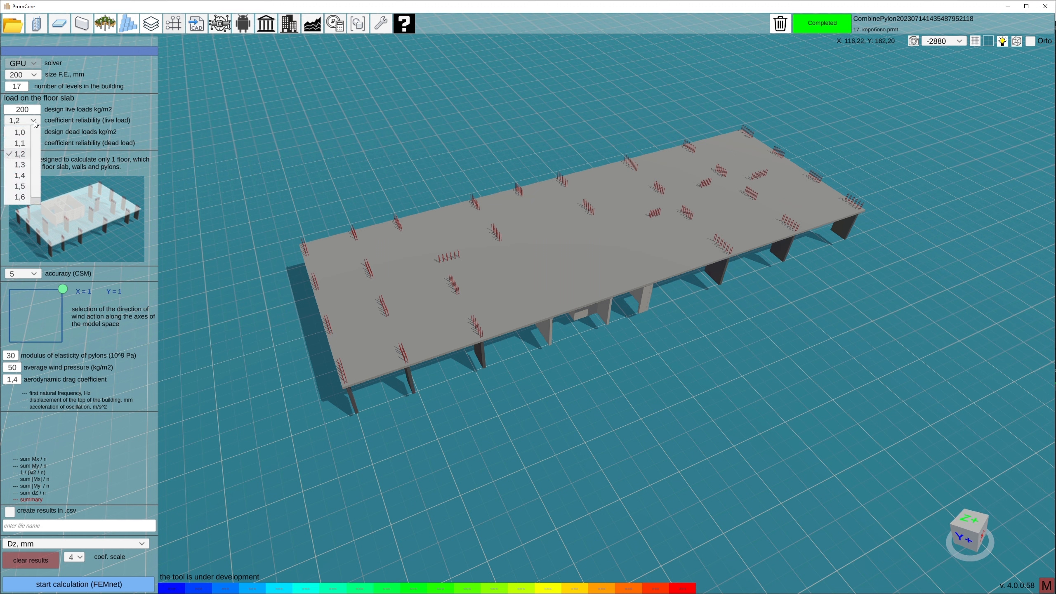
pyautogui.click(33, 120)
pyautogui.click(33, 143)
pyautogui.click(34, 144)
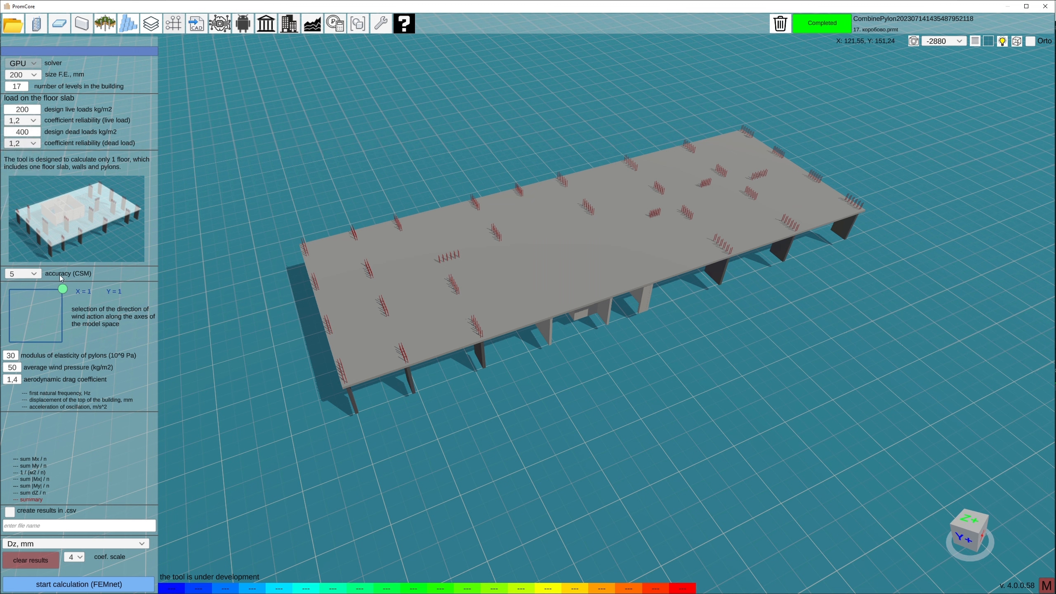
pyautogui.moveTo(63, 289)
pyautogui.mouseDown()
pyautogui.moveTo(51, 336)
pyautogui.moveTo(25, 296)
pyautogui.moveTo(19, 334)
pyautogui.moveTo(62, 290)
pyautogui.mouseUp()
pyautogui.click(17, 356)
pyautogui.click(18, 368)
pyautogui.click(19, 384)
# - Run the FEMnet calculation on the floor and display the Mx, My and CSM result maps in turn
pyautogui.click(77, 587)
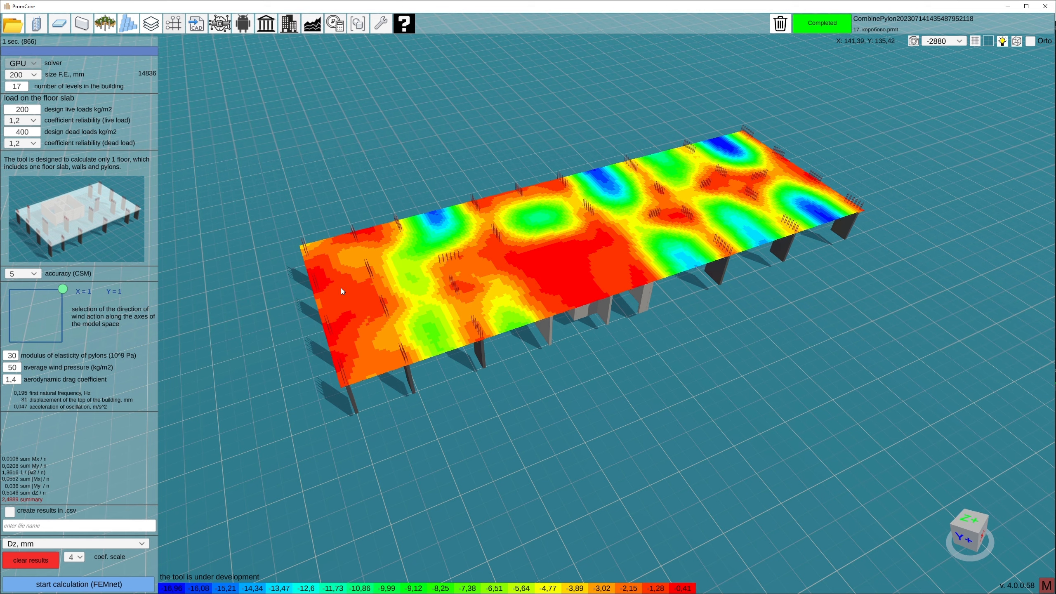
pyautogui.moveTo(425, 227); pyautogui.dragTo(295, 365, button='middle')
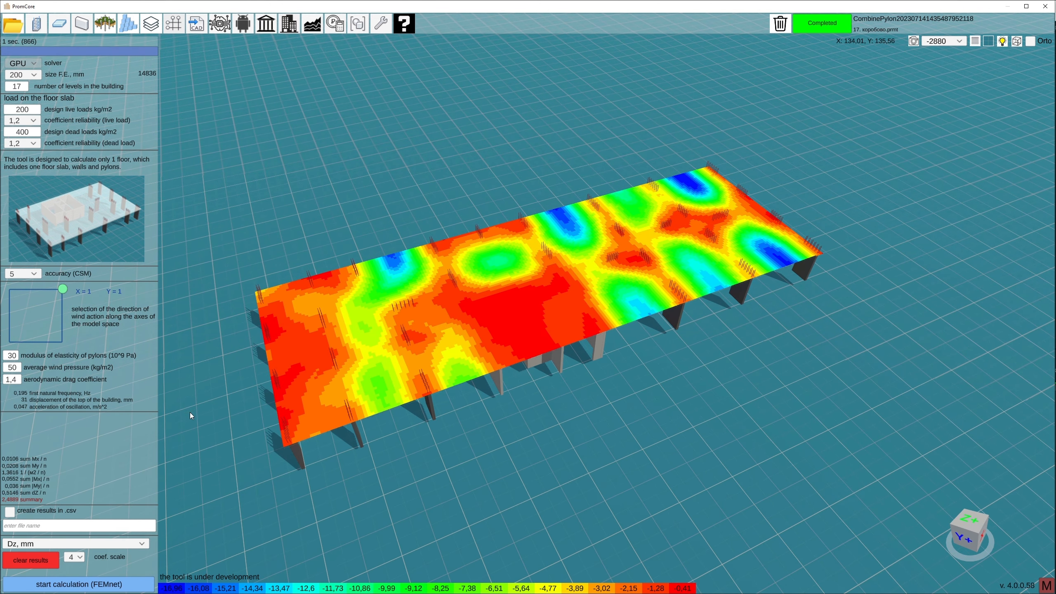
pyautogui.click(52, 544)
pyautogui.click(41, 510)
pyautogui.click(57, 541)
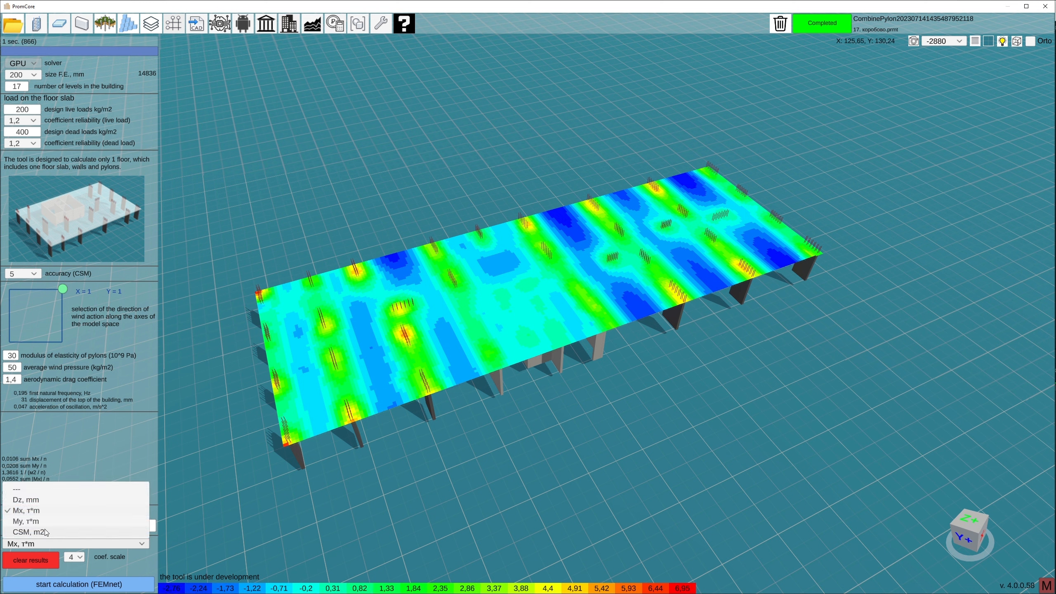
pyautogui.click(36, 521)
pyautogui.click(52, 541)
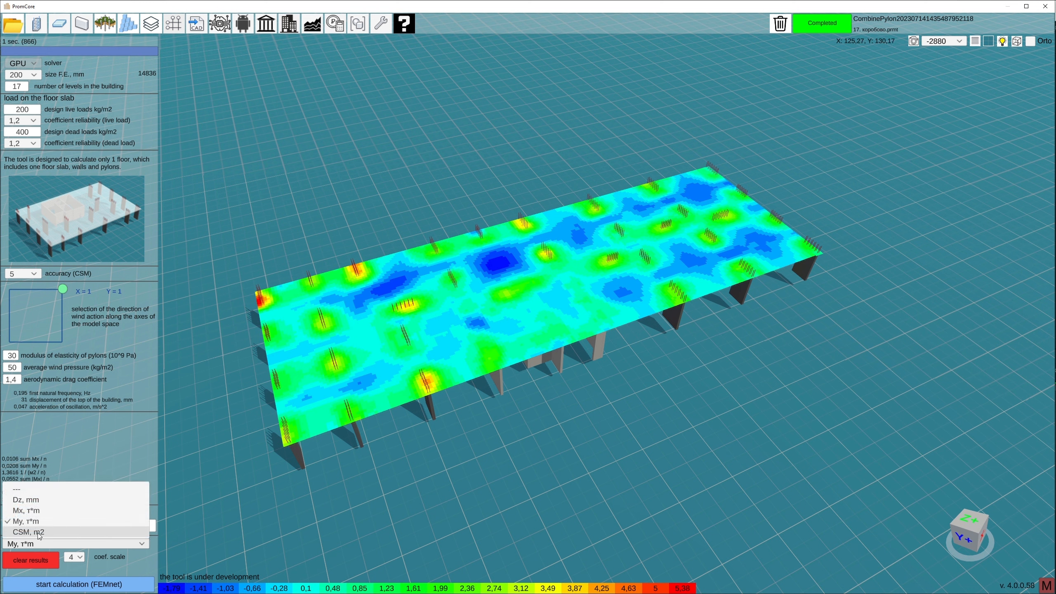
pyautogui.click(38, 532)
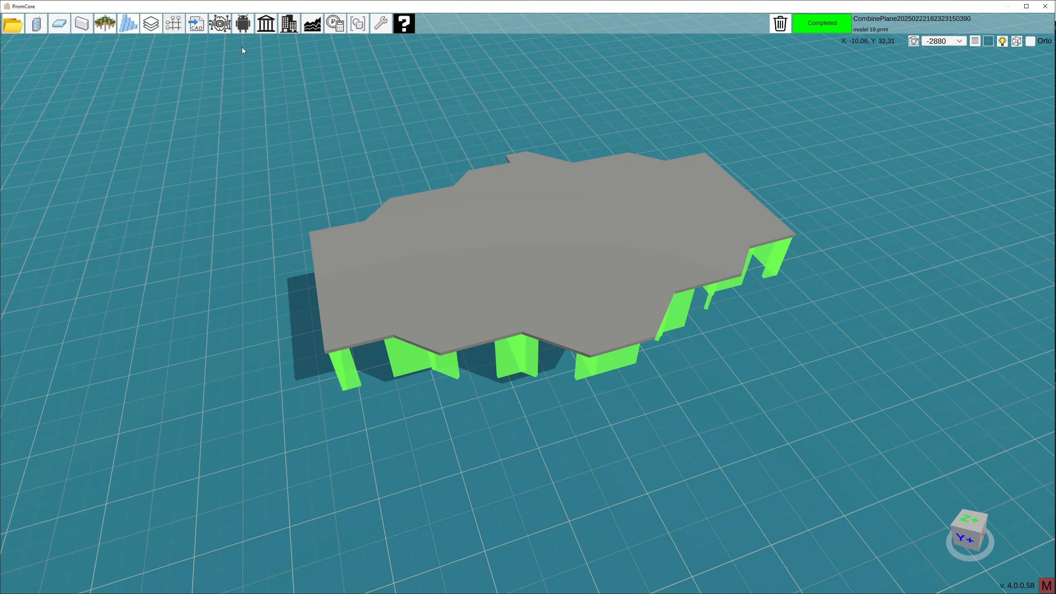
# - Open the SmartPylon settings and inspect the walls beneath the floor slab
pyautogui.click(266, 26)
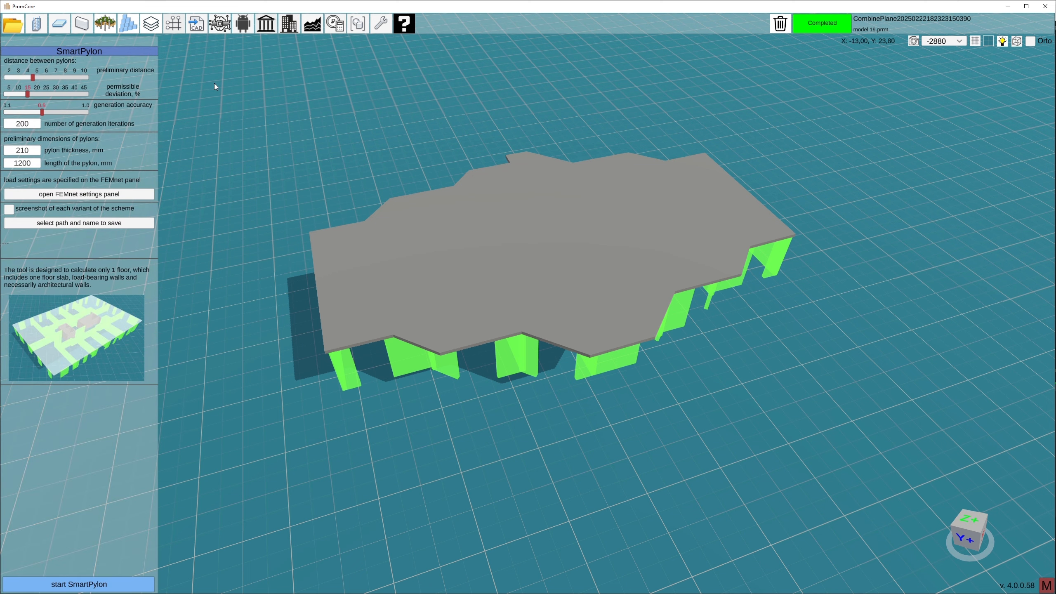
pyautogui.click(428, 220)
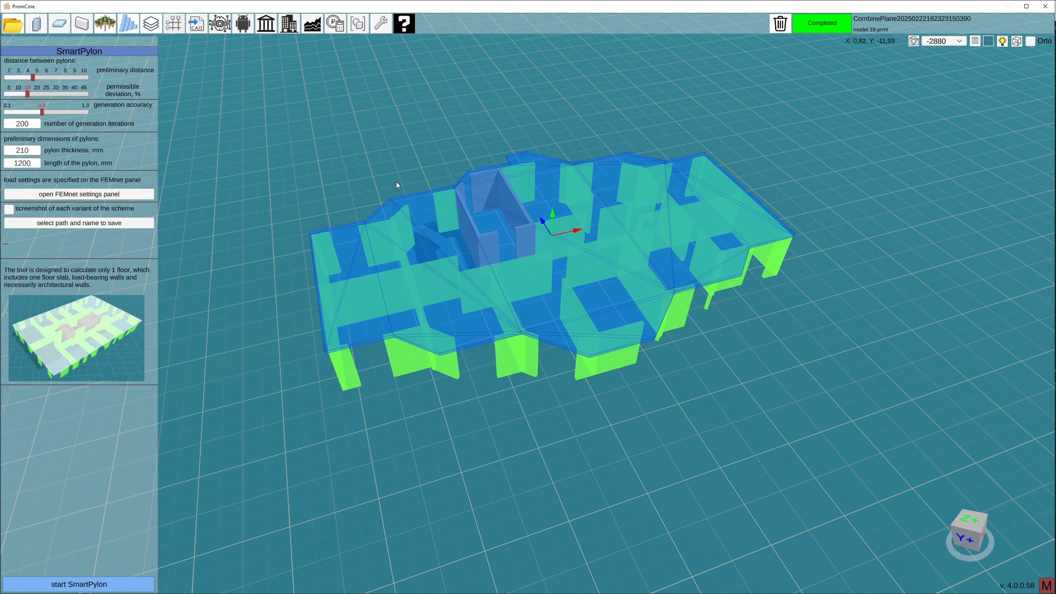
pyautogui.moveTo(396, 182); pyautogui.dragTo(397, 202, button='middle')
pyautogui.click(418, 163)
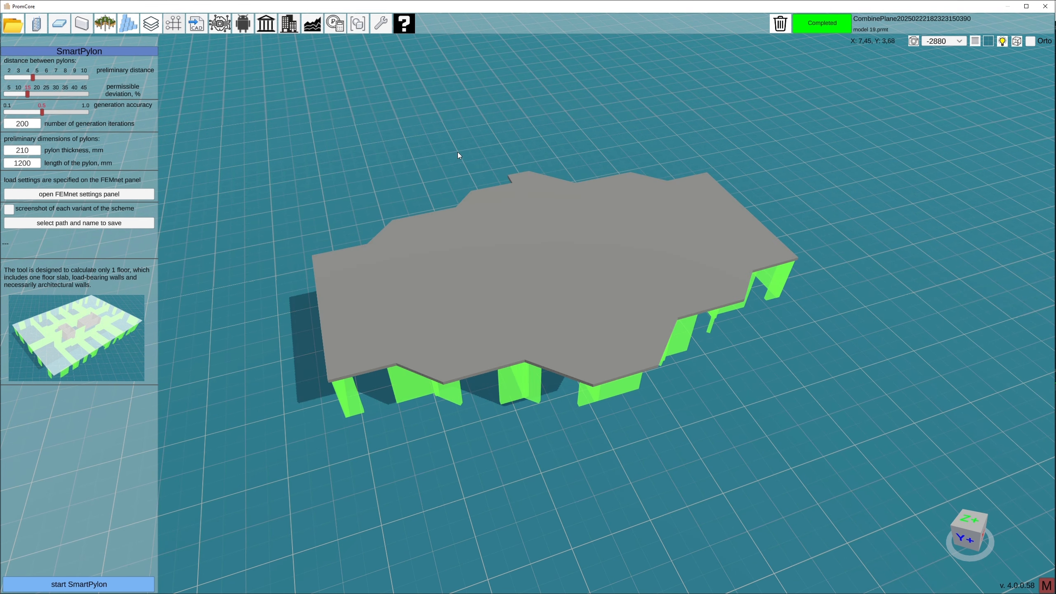
# - Hide the ground grid and review SmartPylon's preliminary pylon distance and permissible deviation settings
pyautogui.click(986, 43)
pyautogui.moveTo(401, 172); pyautogui.dragTo(387, 109, button='middle')
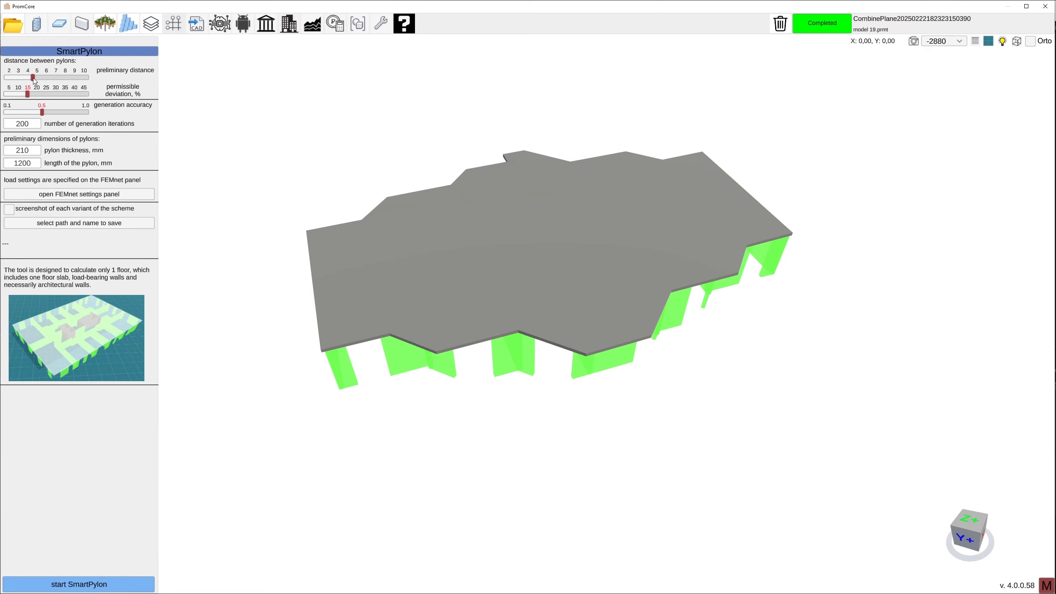
pyautogui.moveTo(33, 79)
pyautogui.mouseDown()
pyautogui.moveTo(85, 79)
pyautogui.moveTo(13, 75)
pyautogui.moveTo(33, 77)
pyautogui.mouseUp()
pyautogui.moveTo(28, 94)
pyautogui.mouseDown()
pyautogui.moveTo(77, 96)
pyautogui.moveTo(20, 96)
pyautogui.moveTo(29, 96)
pyautogui.mouseUp()
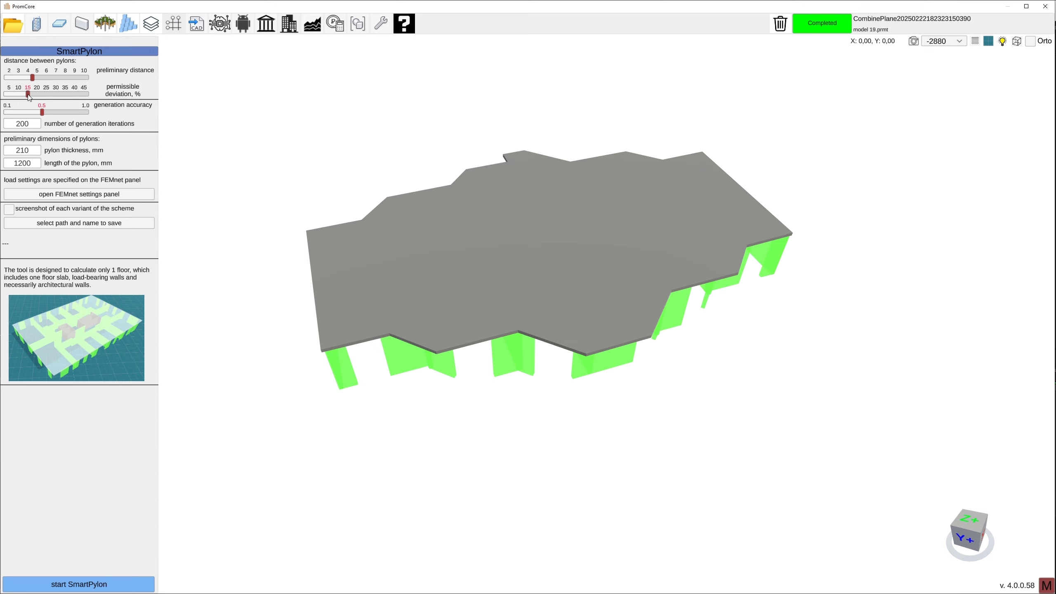
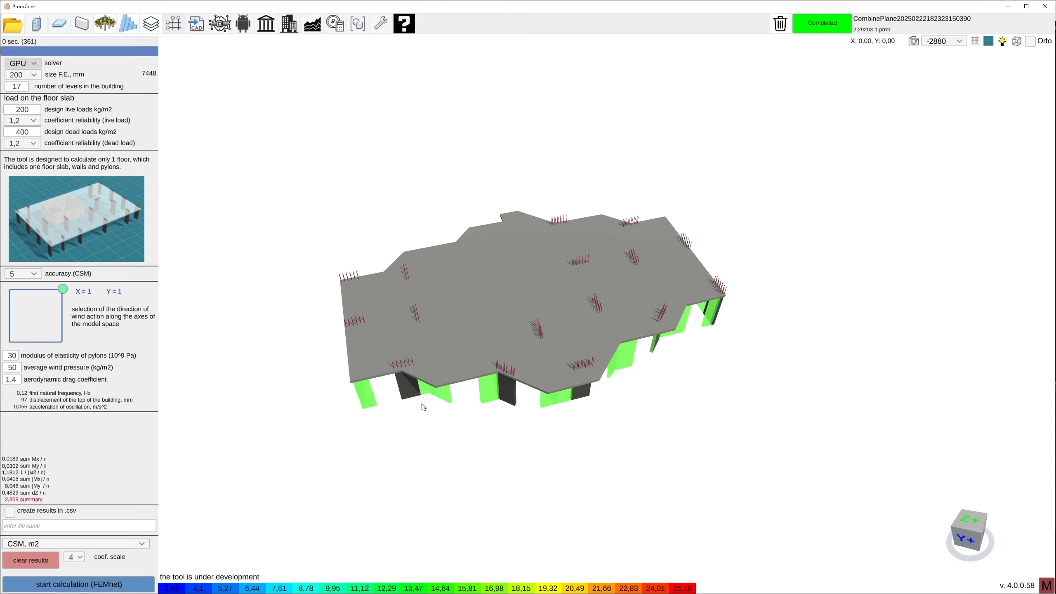
# - Display the Dz displacement map on the slab and inspect it from different angles
pyautogui.click(58, 542)
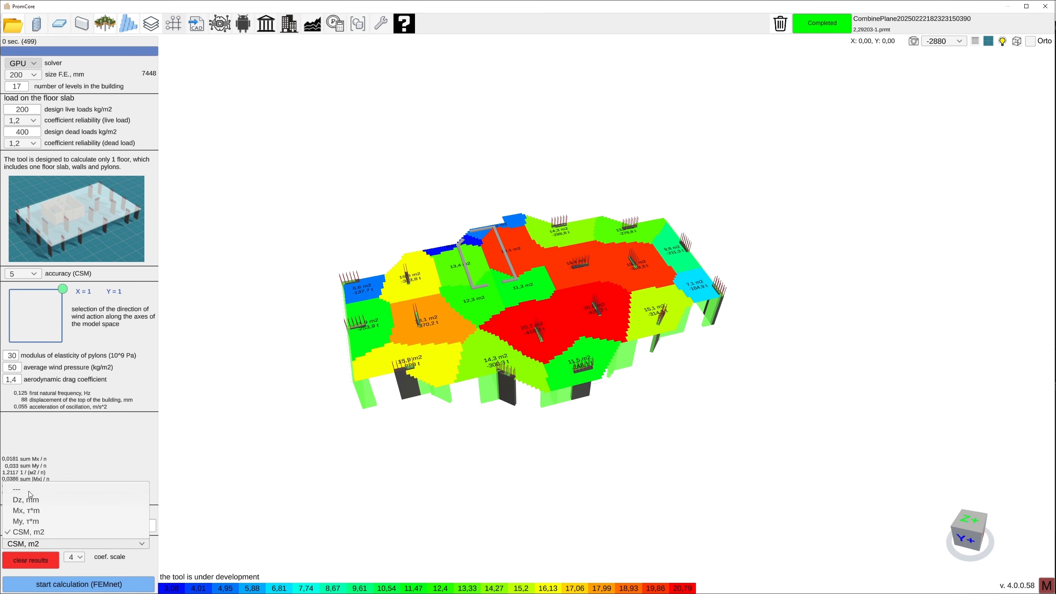
pyautogui.click(28, 499)
pyautogui.moveTo(368, 407); pyautogui.dragTo(420, 410, button='middle')
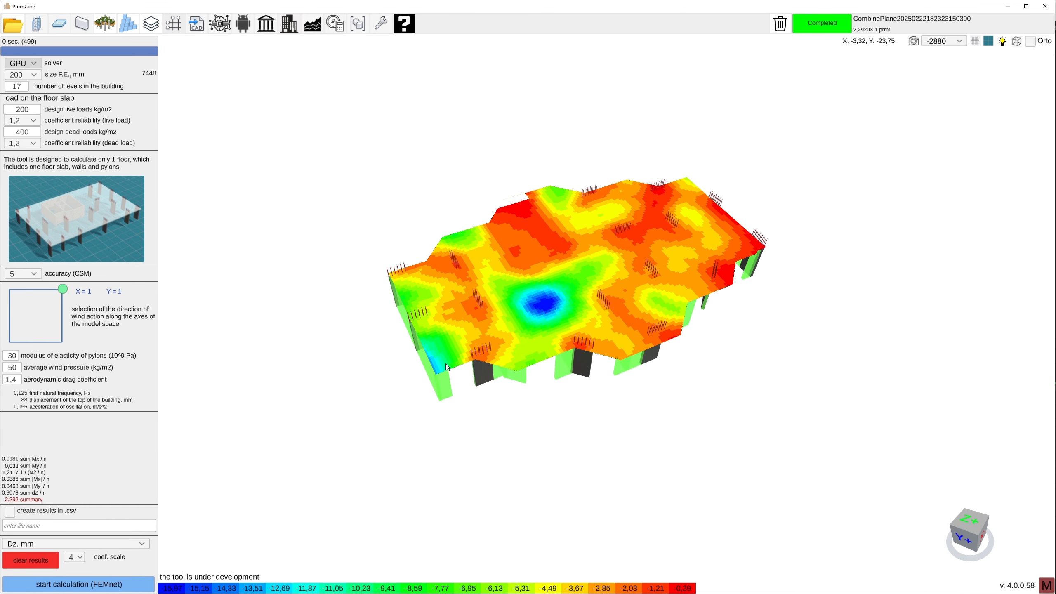
pyautogui.moveTo(384, 260); pyautogui.dragTo(366, 242, button='middle')
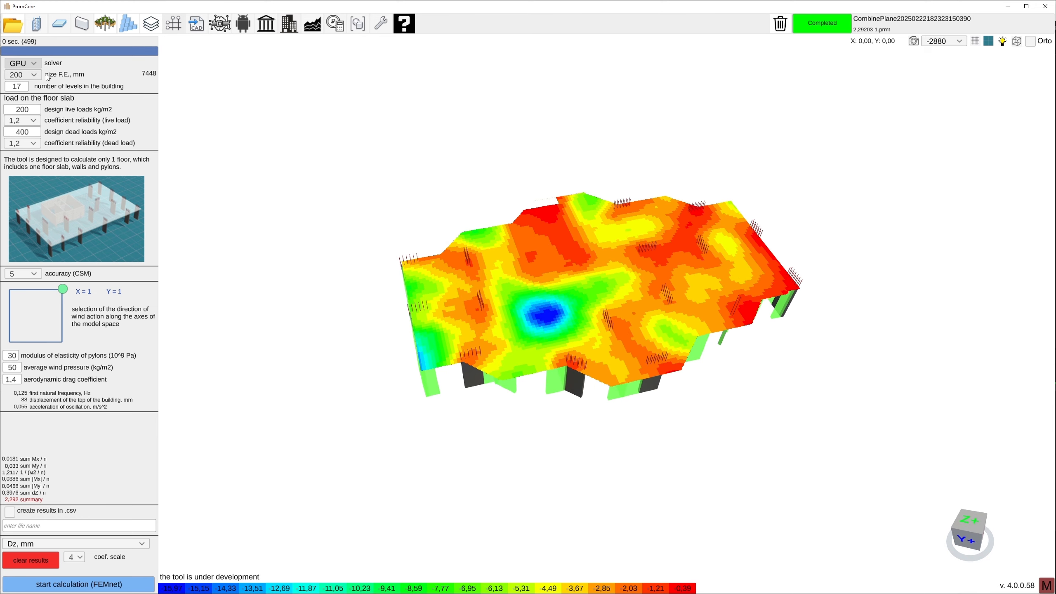
# - Set the finite-element size to 100 mm and rerun the FEMnet calculation
pyautogui.click(22, 75)
pyautogui.click(20, 86)
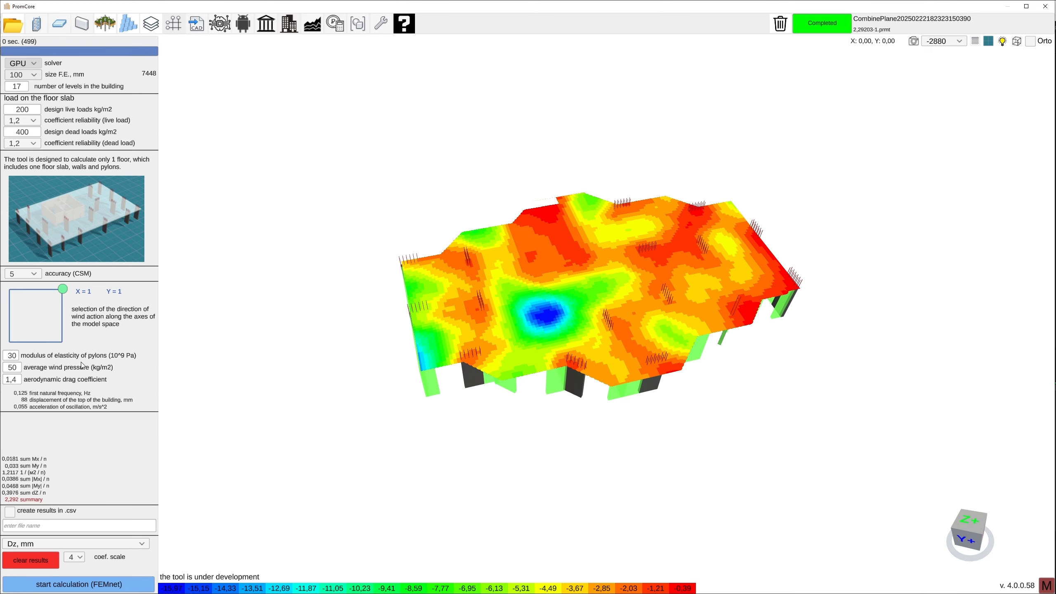
pyautogui.click(74, 583)
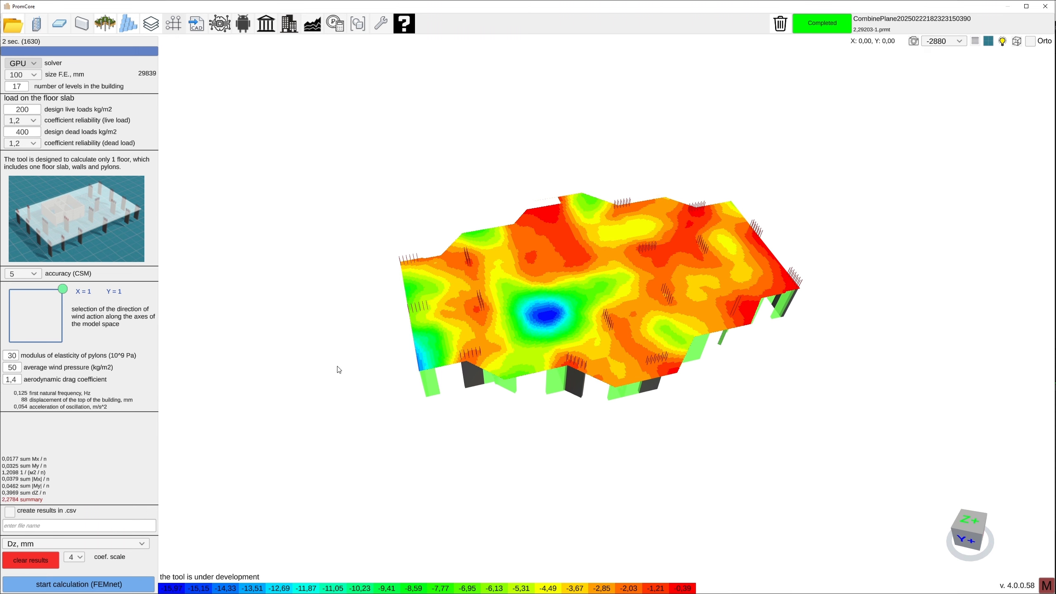
# - Display the Mx and then the My bending moment map of the recalculated slab
pyautogui.click(24, 544)
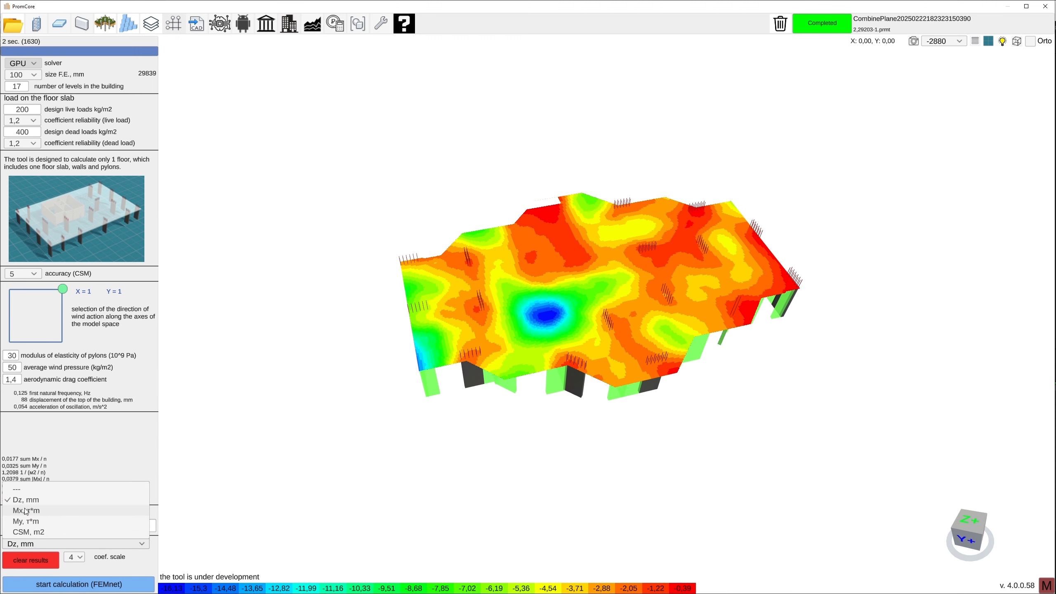
pyautogui.click(27, 510)
pyautogui.click(37, 544)
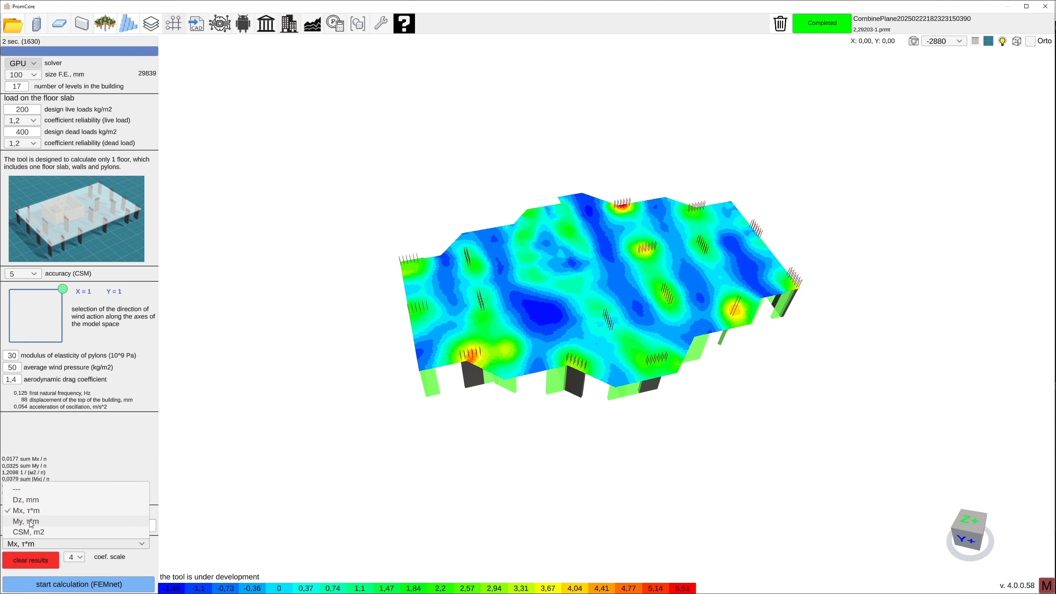
pyautogui.click(31, 524)
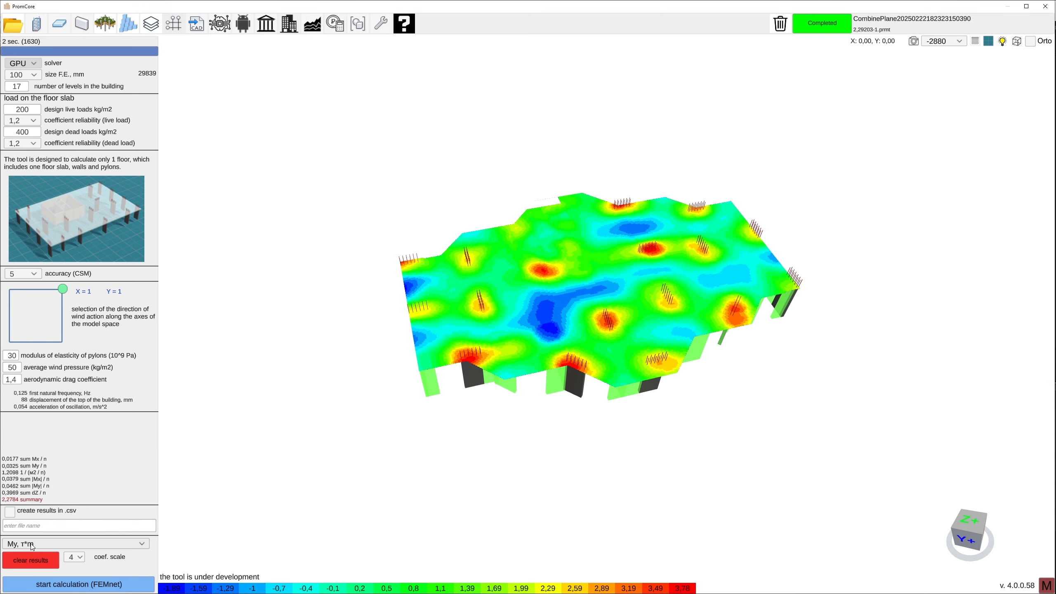
# - Switch the calculated slab to a different result type
pyautogui.click(31, 542)
pyautogui.click(30, 532)
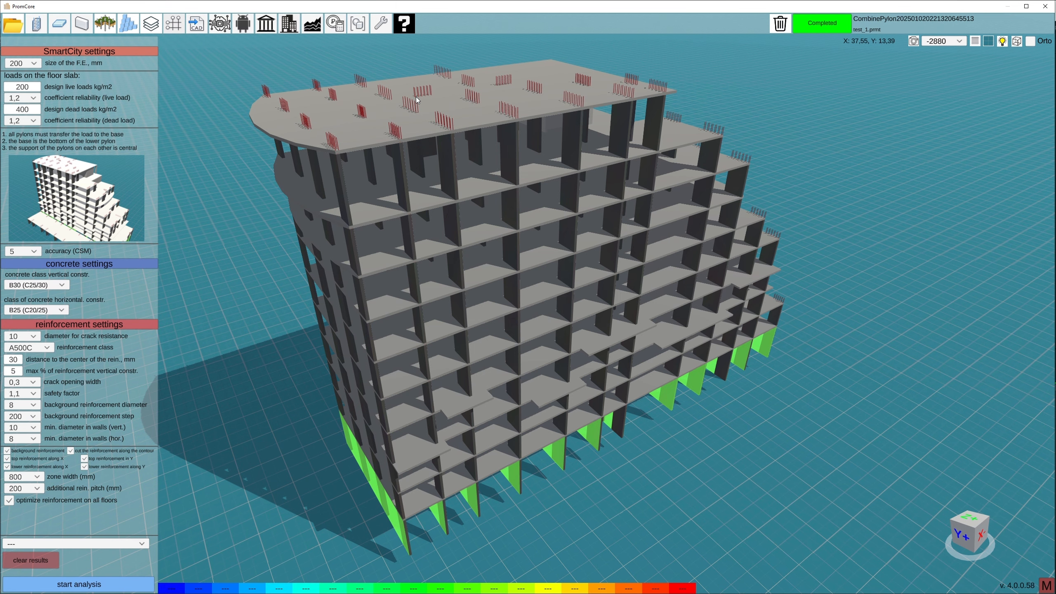
# - Destroy all arch walls in the stepped multi-storey building model
pyautogui.click(780, 24)
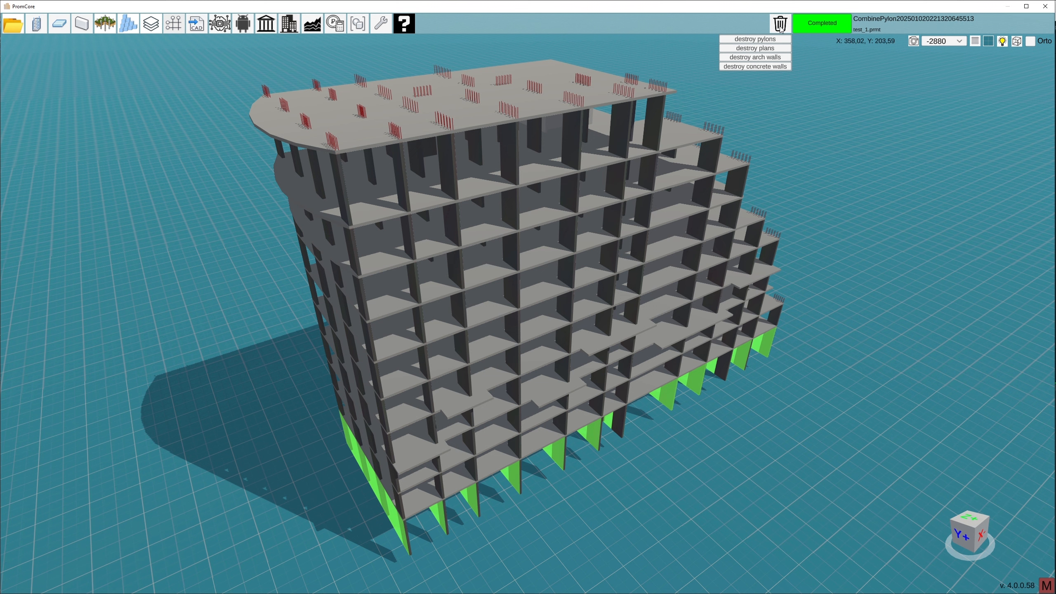
pyautogui.click(756, 57)
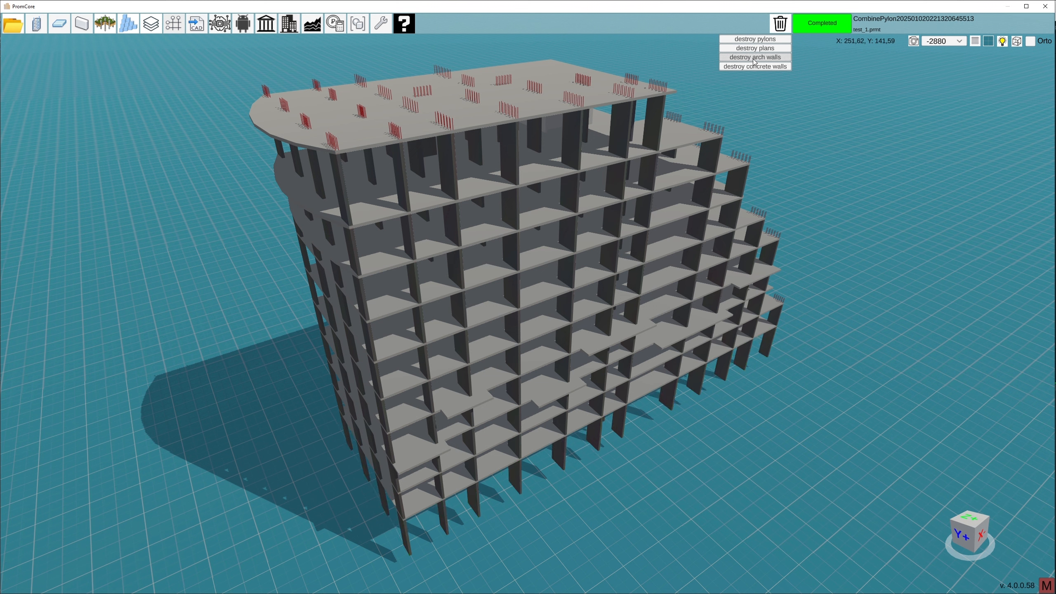
pyautogui.click(780, 23)
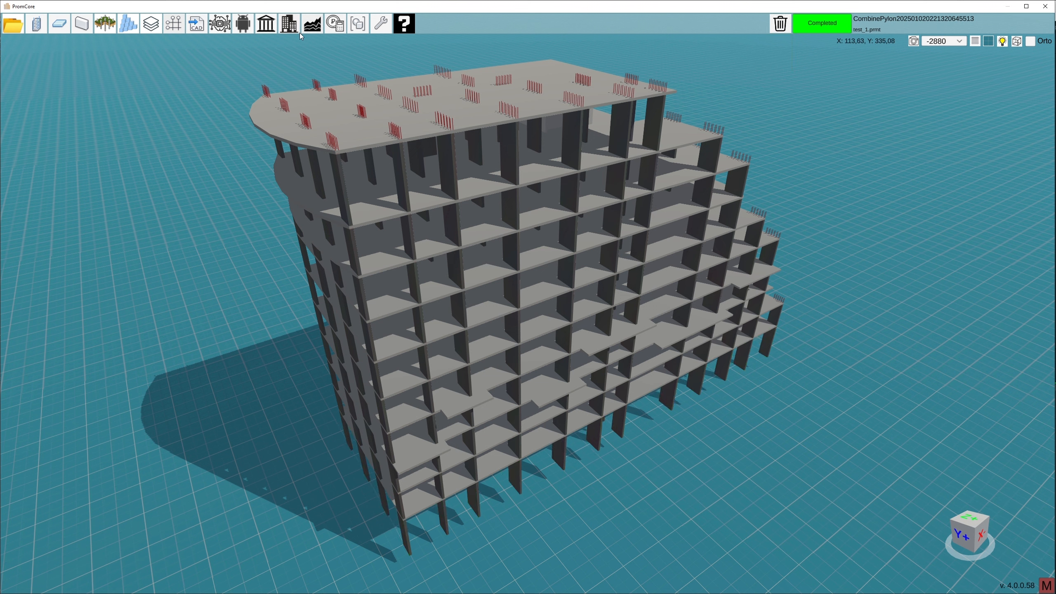
# - Open the SmartCity settings and examine the stepped building's pylons and floor slabs
pyautogui.click(290, 25)
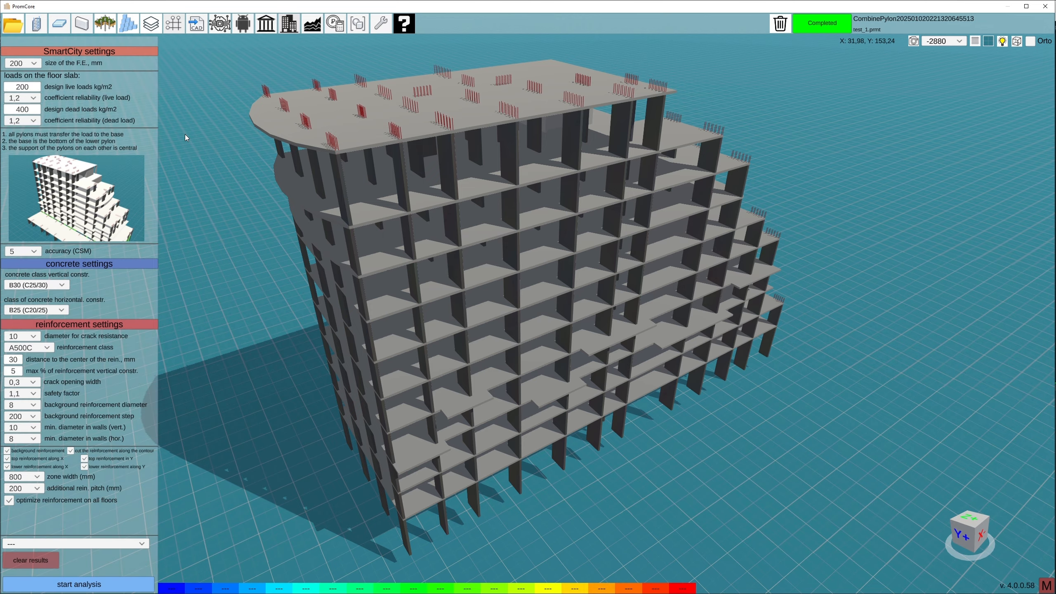
pyautogui.moveTo(412, 194); pyautogui.dragTo(345, 119, button='middle')
pyautogui.moveTo(277, 80); pyautogui.dragTo(827, 447)
pyautogui.press('Escape')
pyautogui.moveTo(590, 333); pyautogui.dragTo(529, 307, button='middle')
pyautogui.scroll(2, 550, 306)
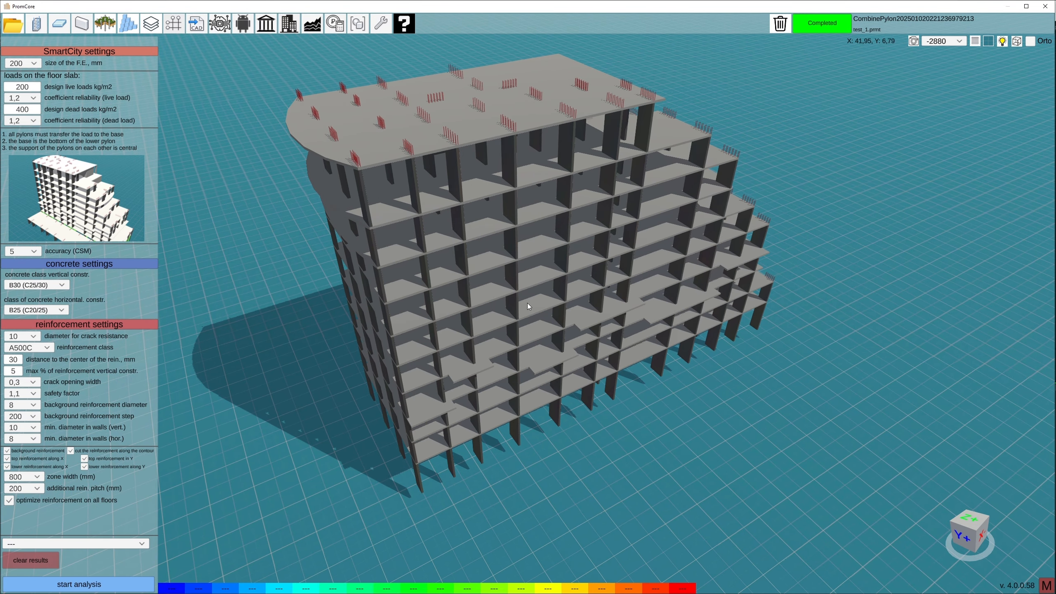
# - Review the available options for finite-element size, CSM accuracy and reinforcement zone width
pyautogui.click(36, 98)
pyautogui.click(39, 75)
pyautogui.click(36, 63)
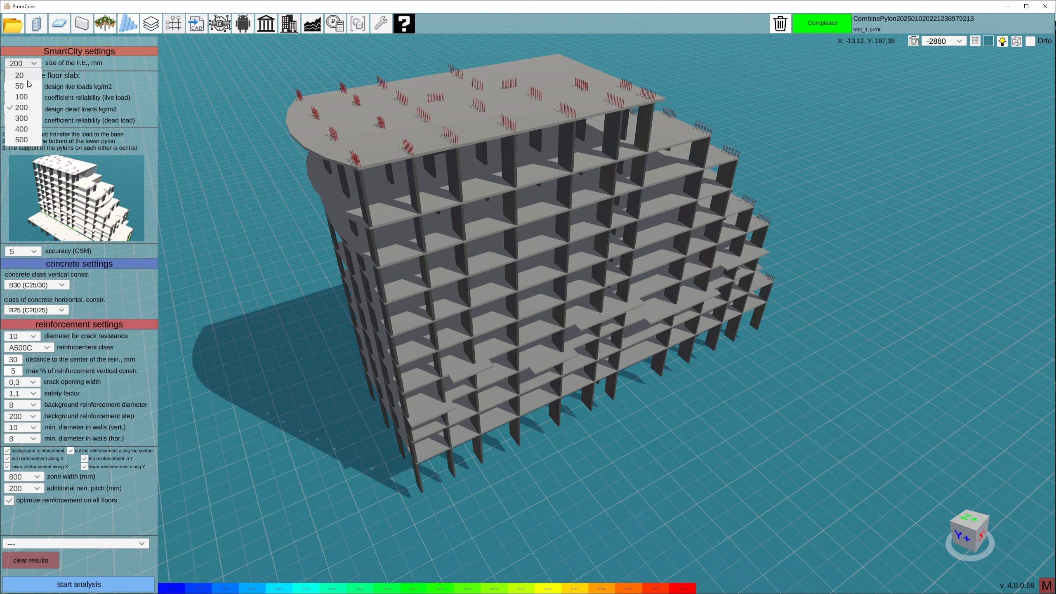
pyautogui.click(59, 62)
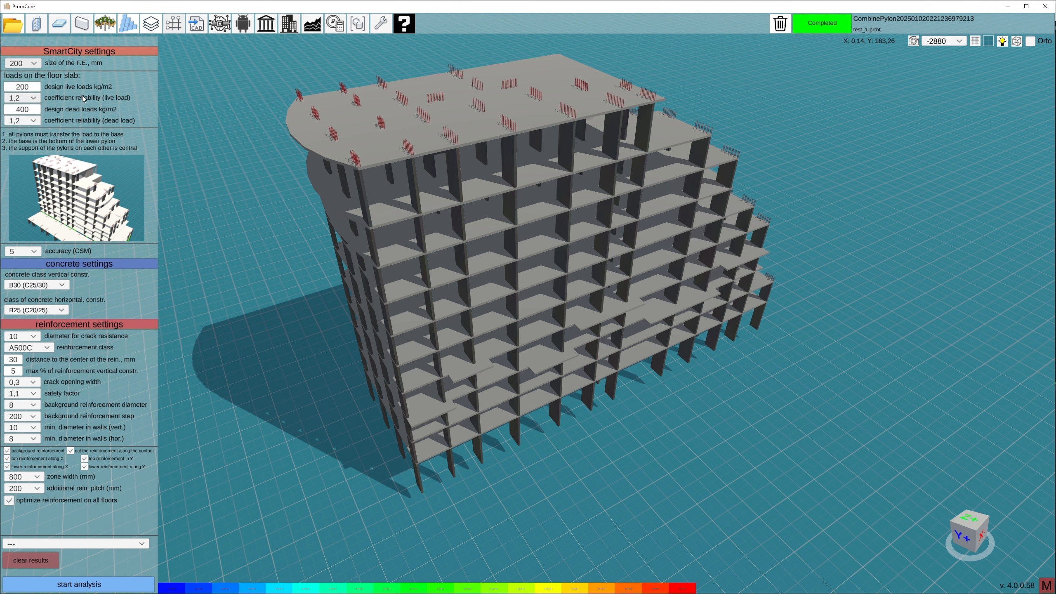
pyautogui.click(36, 251)
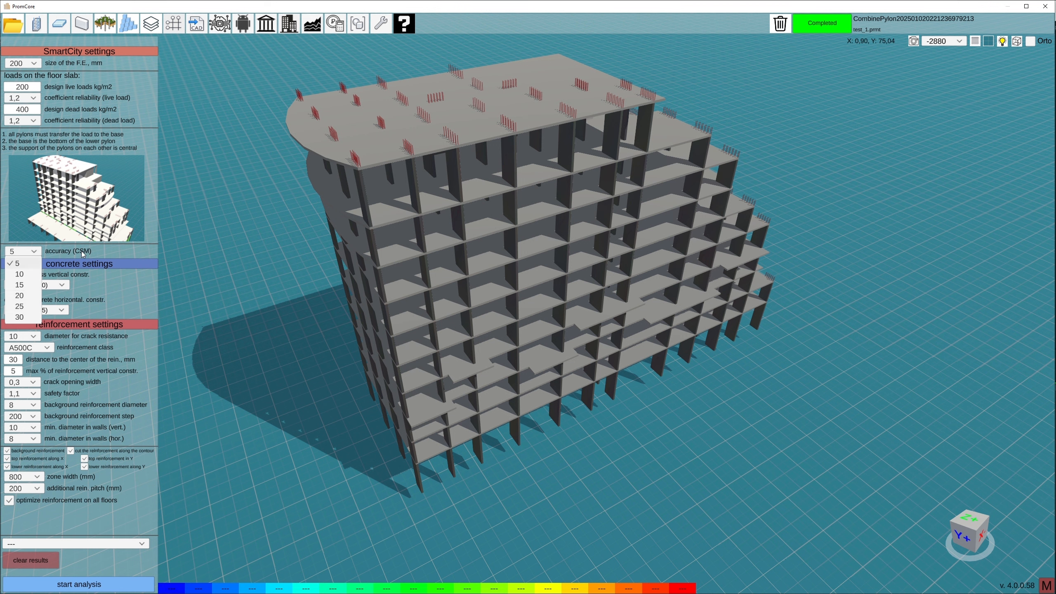
pyautogui.click(95, 250)
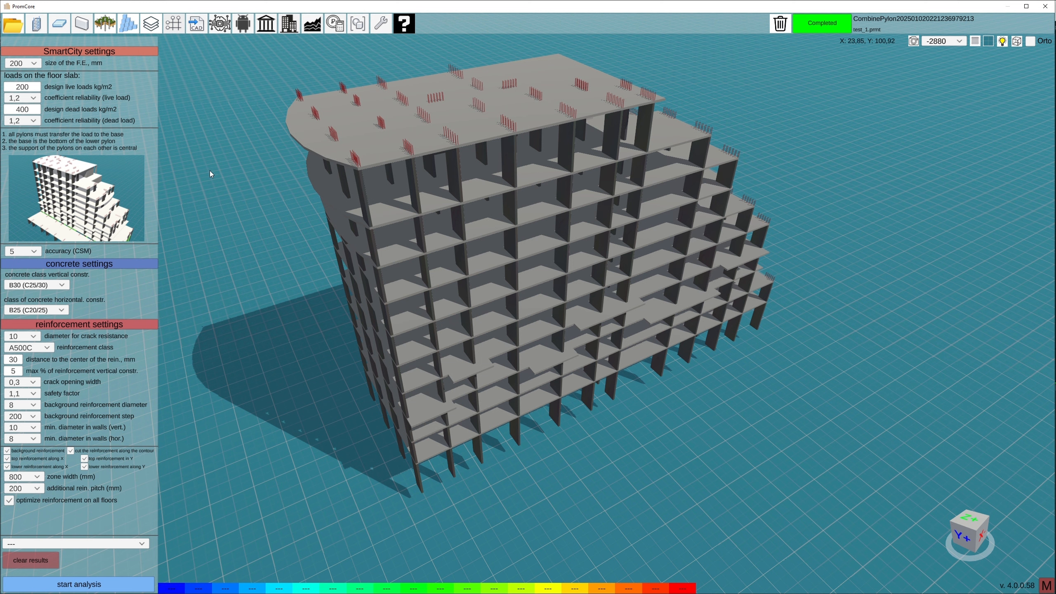
pyautogui.click(34, 478)
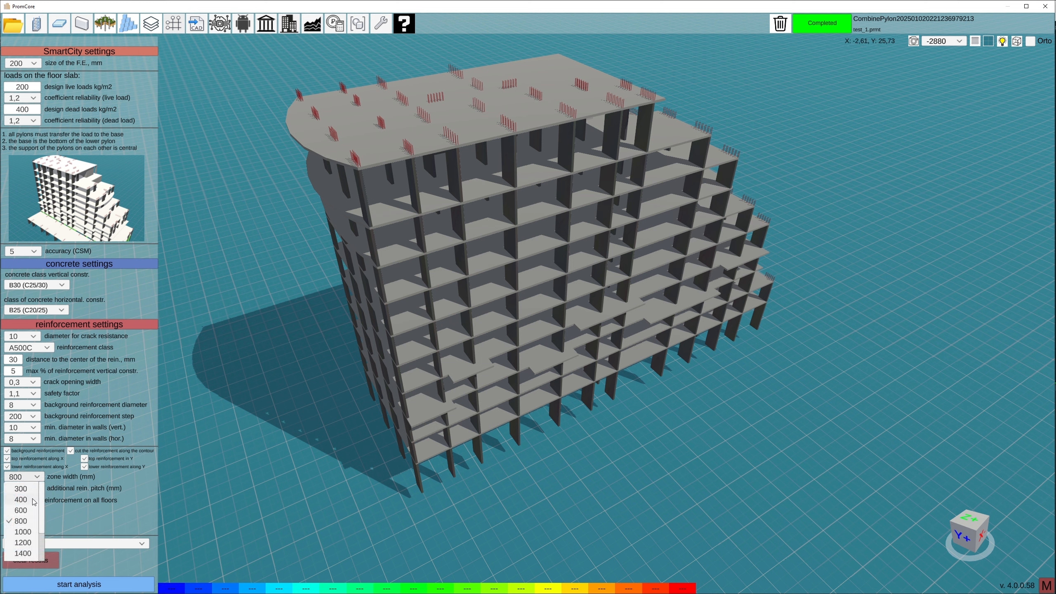
pyautogui.scroll(3, 46, 510)
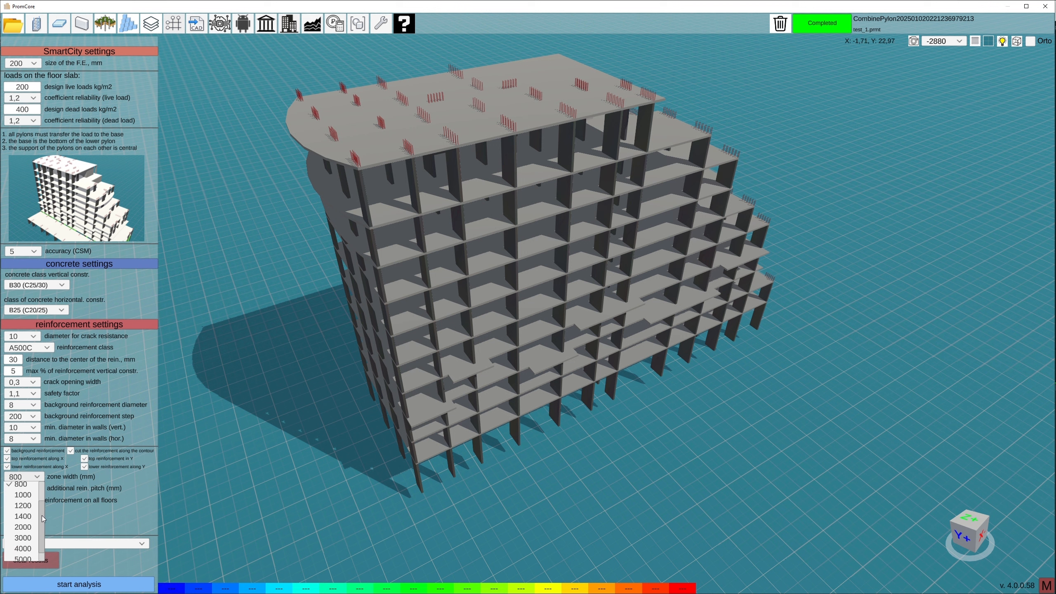
pyautogui.click(102, 479)
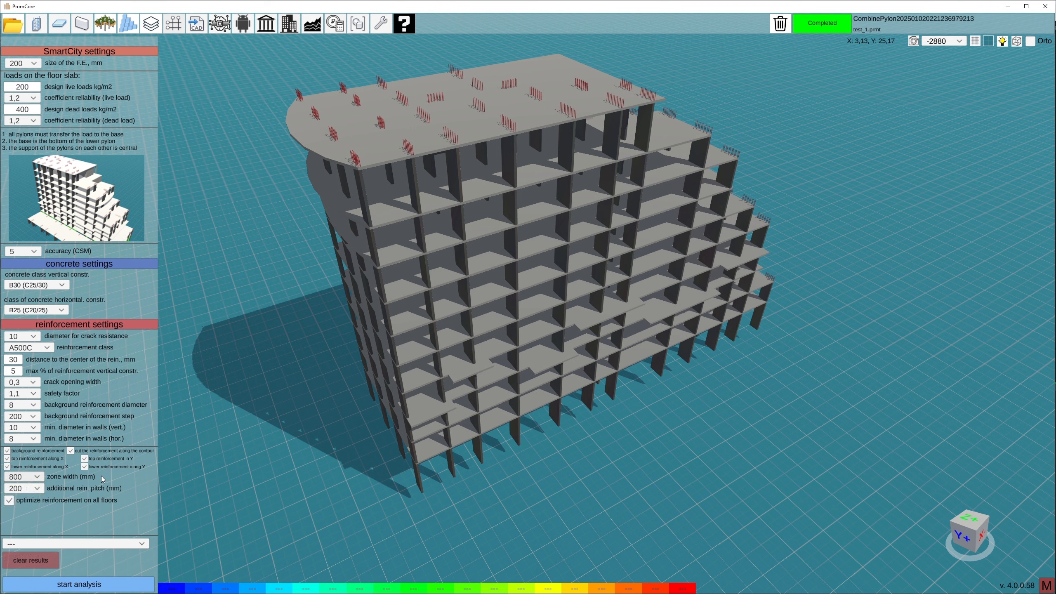
# - Set the additional reinforcement pitch to 100 mm and run the SmartCity analysis
pyautogui.click(40, 489)
pyautogui.click(24, 500)
pyautogui.click(71, 585)
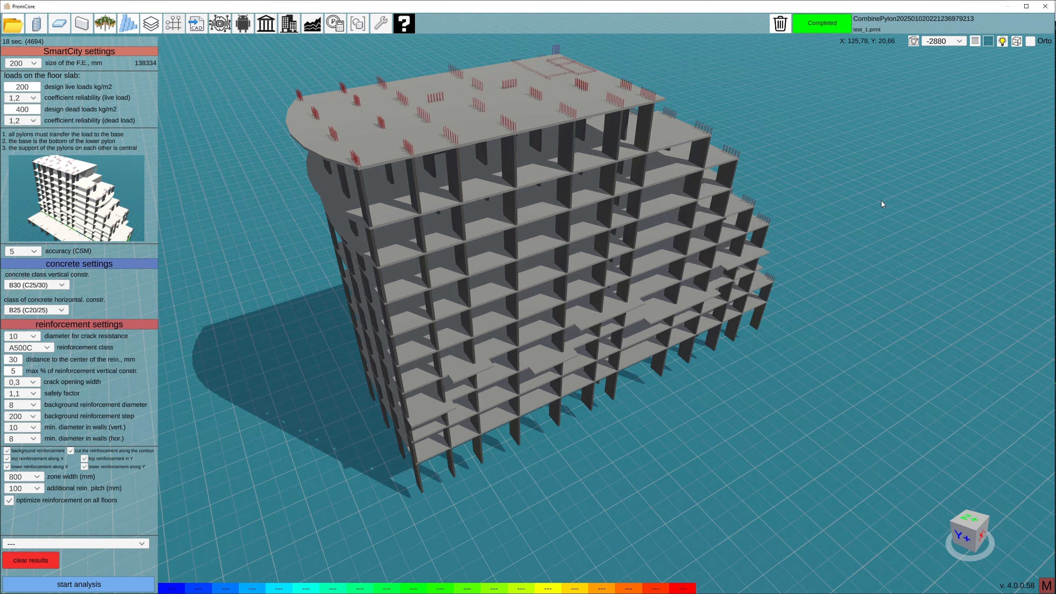
# - Hide the solid concrete display and inspect the building's generated reinforcement from different angles
pyautogui.click(981, 43)
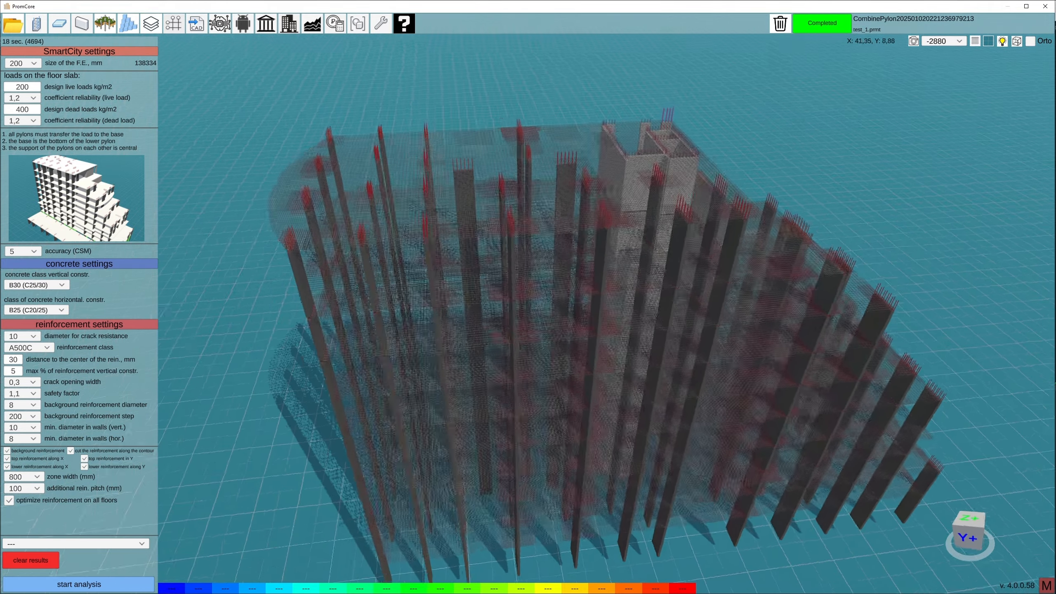
pyautogui.moveTo(528, 303); pyautogui.dragTo(615, 291, button='middle')
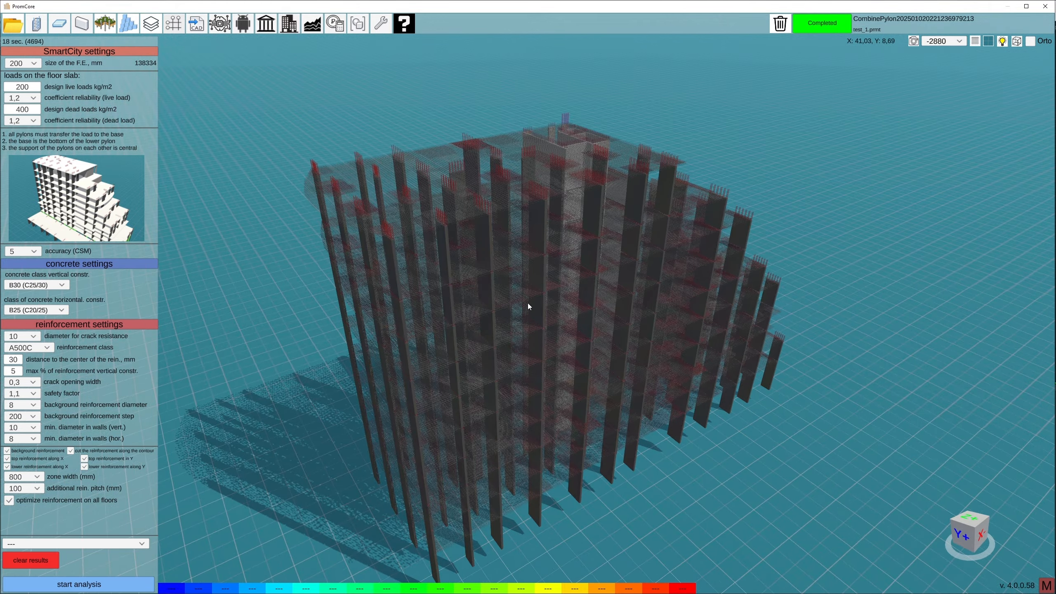
pyautogui.moveTo(703, 241); pyautogui.dragTo(856, 250, button='middle')
pyautogui.moveTo(528, 303); pyautogui.dragTo(883, 289, button='middle')
pyautogui.scroll(-2, 848, 266)
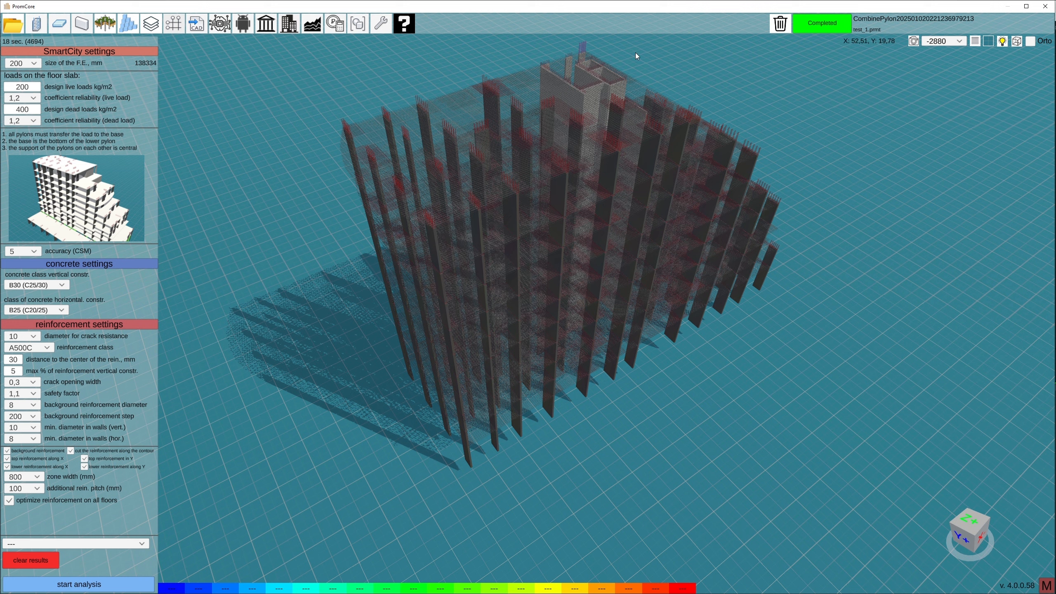
# - Hide the ground grid and examine the slab and pylon reinforcement up close
pyautogui.click(989, 42)
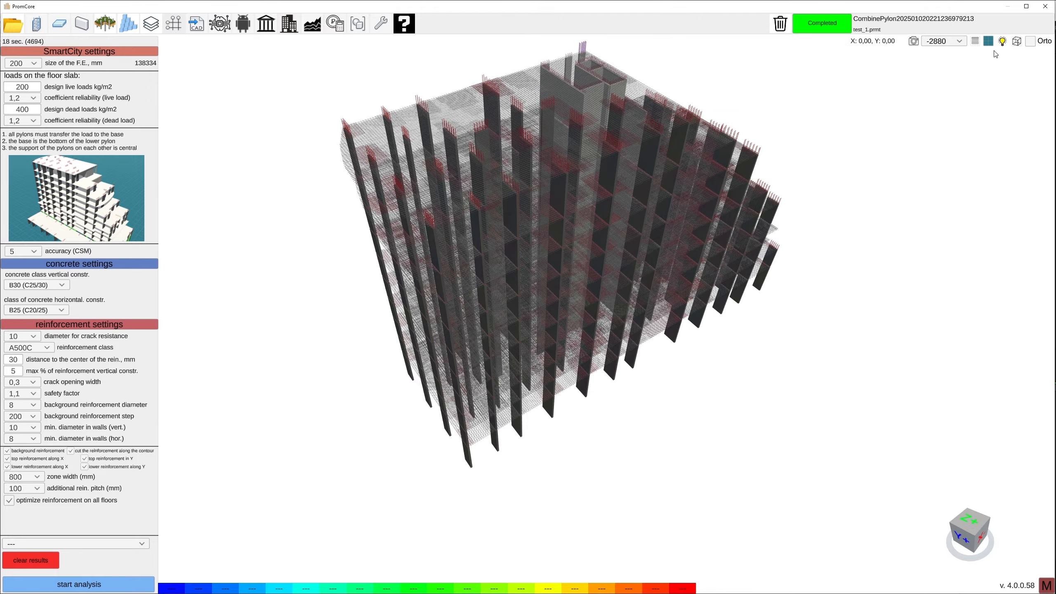
pyautogui.scroll(5, 649, 299)
pyautogui.moveTo(648, 300); pyautogui.dragTo(528, 306, button='middle')
pyautogui.scroll(4, 719, 279)
pyautogui.scroll(-6, 665, 291)
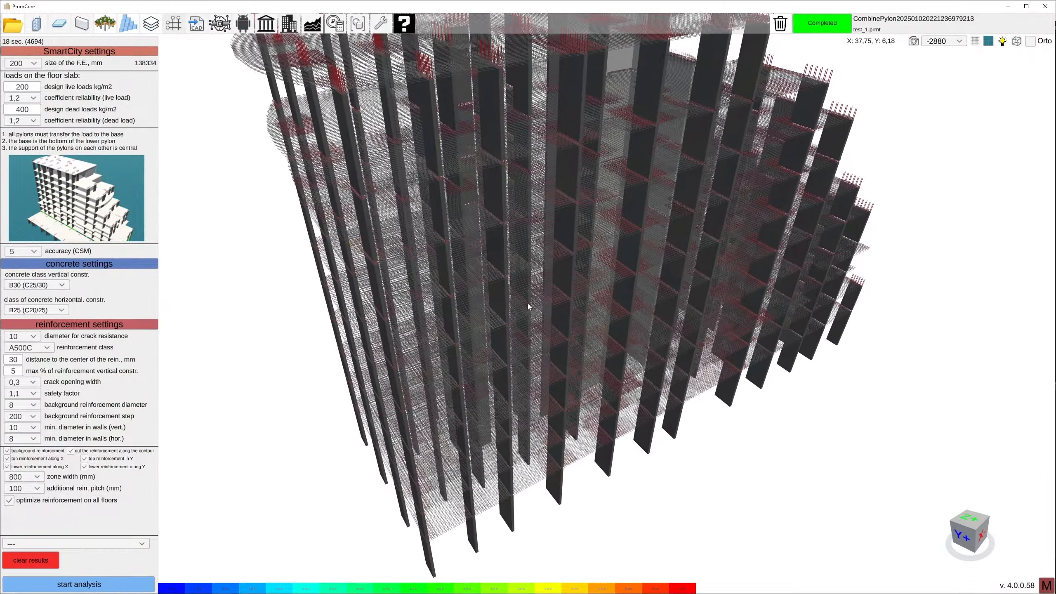
# - Calculate the slab, pylon and wall specification and check the consumption of reinforcement in slabs
pyautogui.click(334, 23)
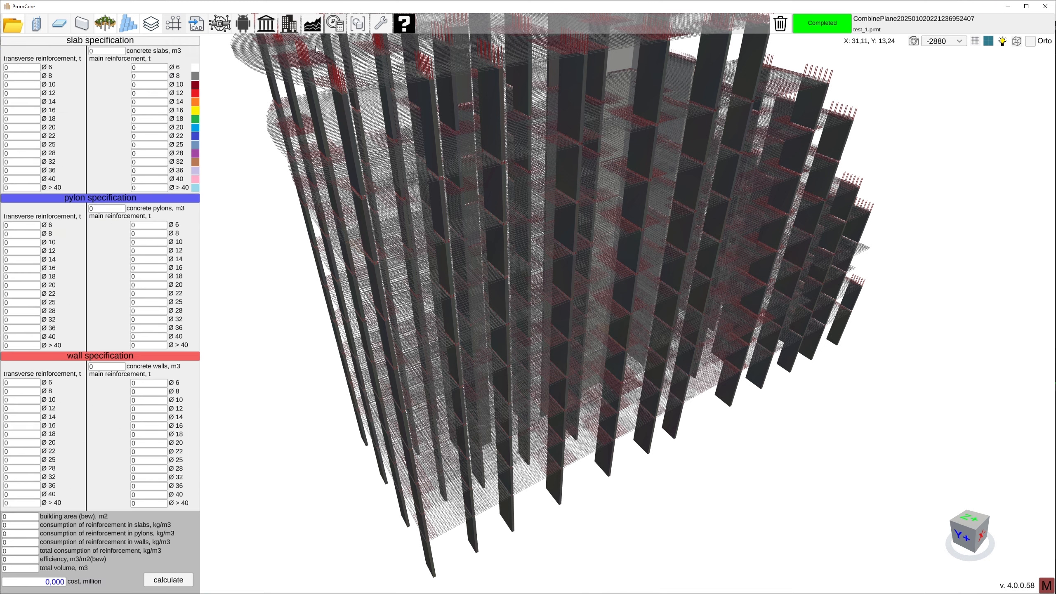
pyautogui.click(169, 580)
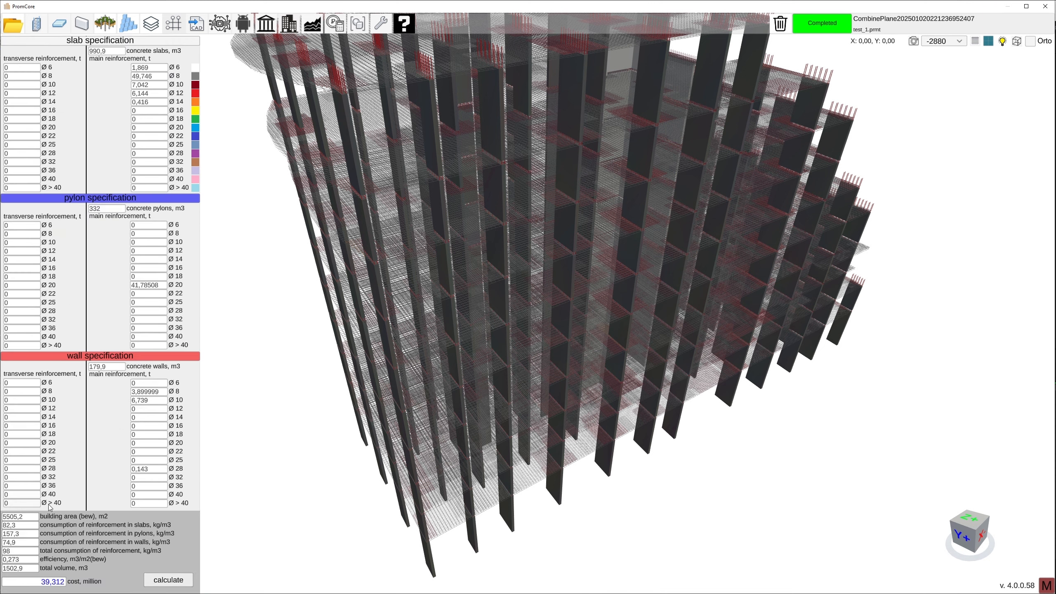
pyautogui.doubleClick(36, 526)
pyautogui.press('Right')
pyautogui.press('Up')
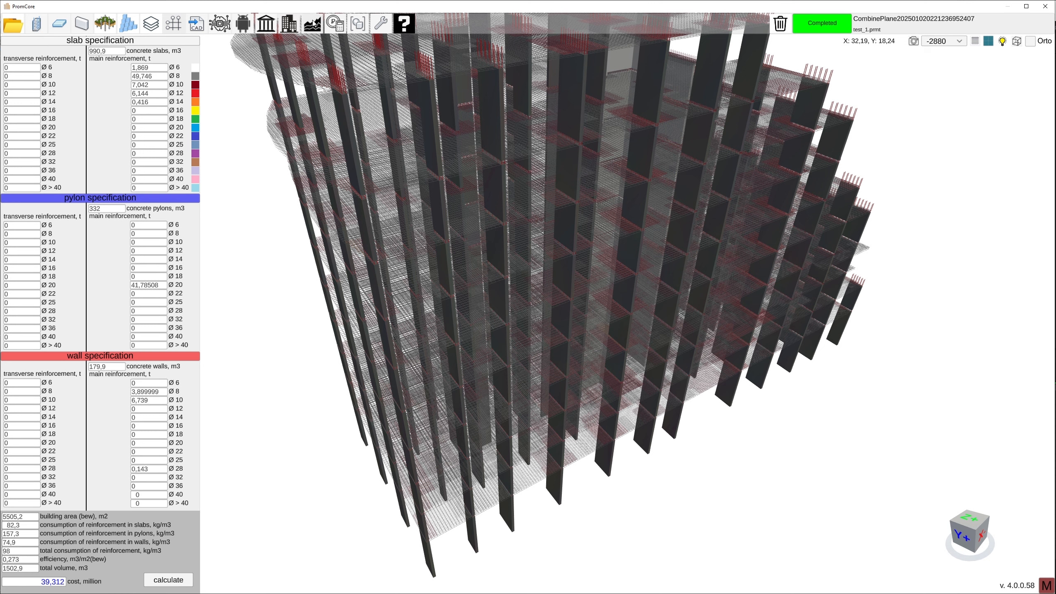
# - Set the reinforcement zone width to 2000 mm and rerun the SmartCity analysis
pyautogui.click(291, 24)
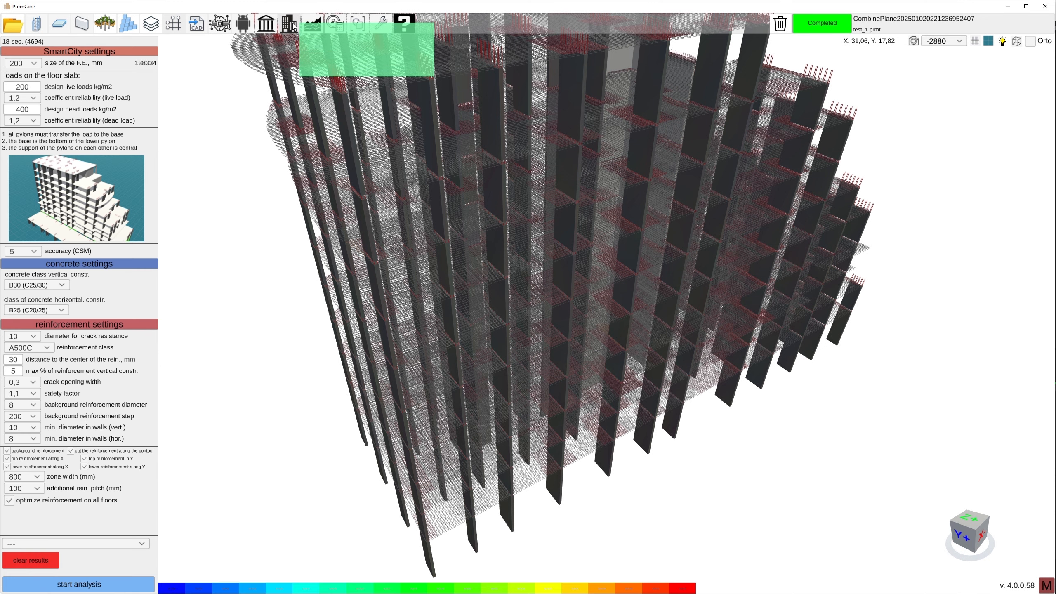
pyautogui.click(43, 479)
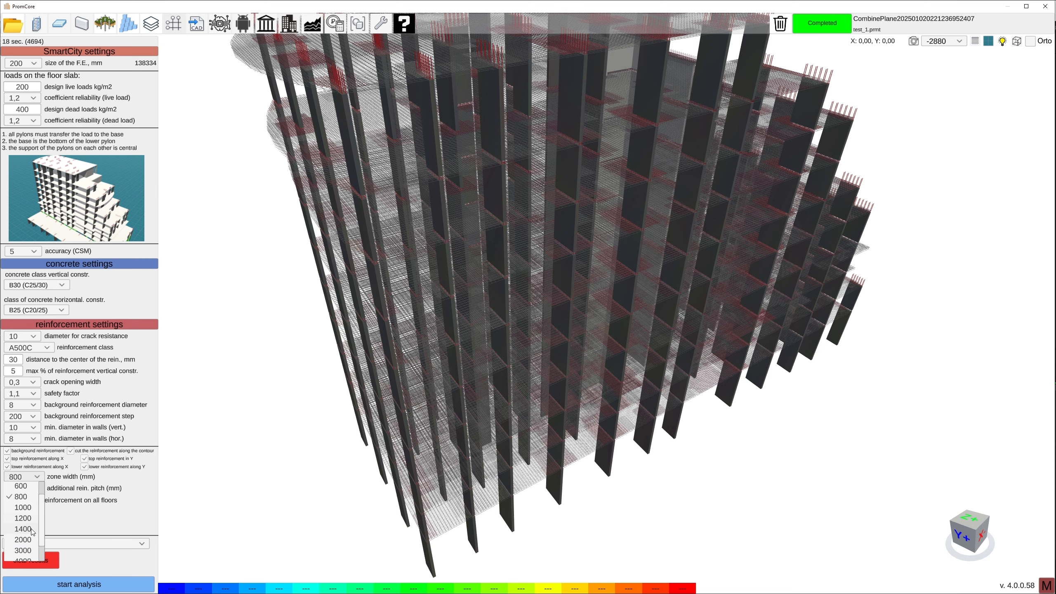
pyautogui.click(22, 543)
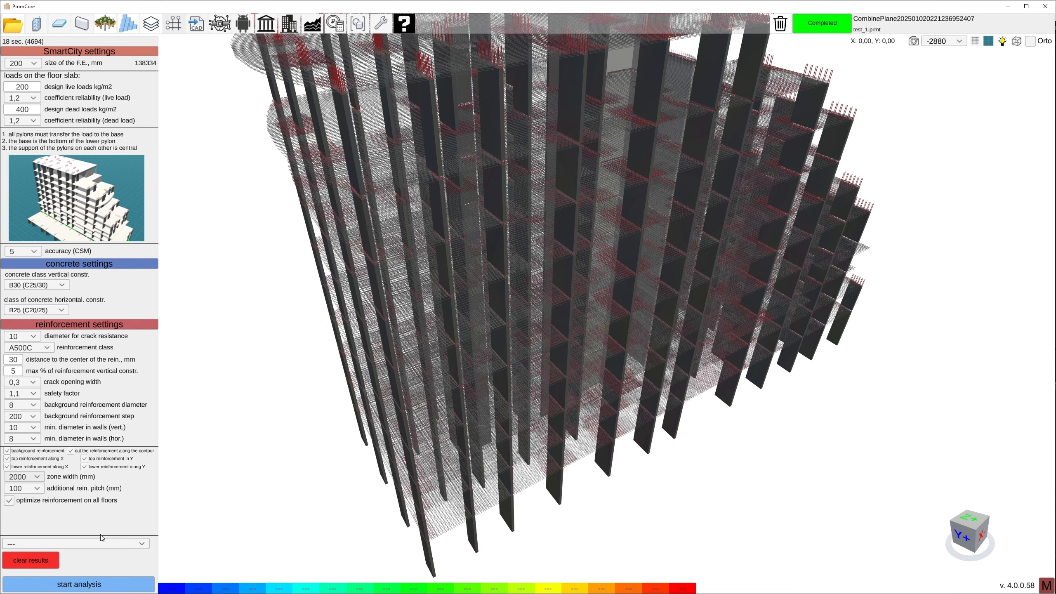
pyautogui.click(89, 584)
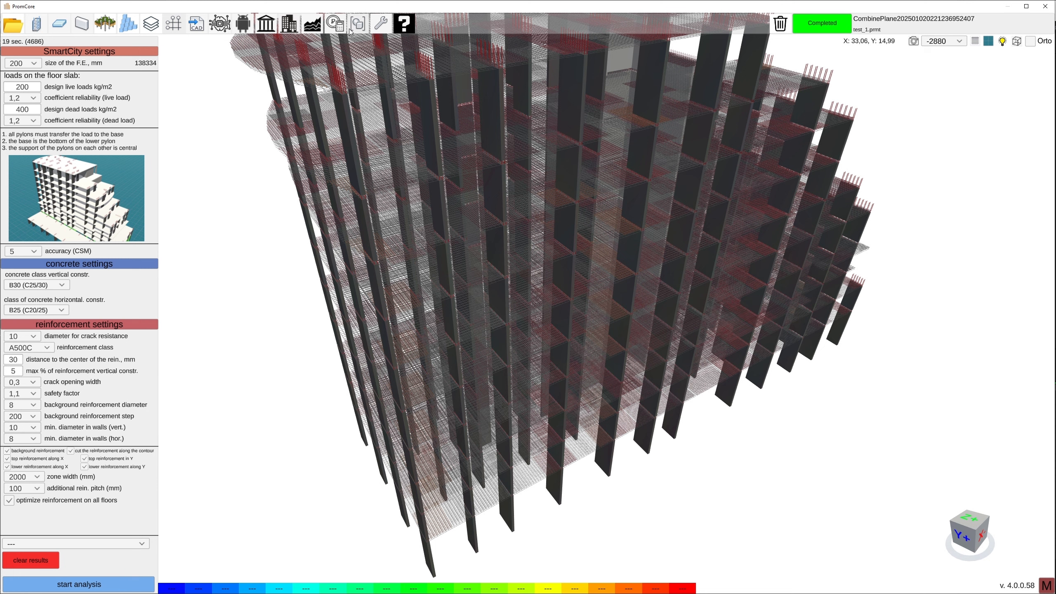
# - Recalculate the material specification for the new zone width and check the reinforcement consumption in slabs
pyautogui.click(335, 26)
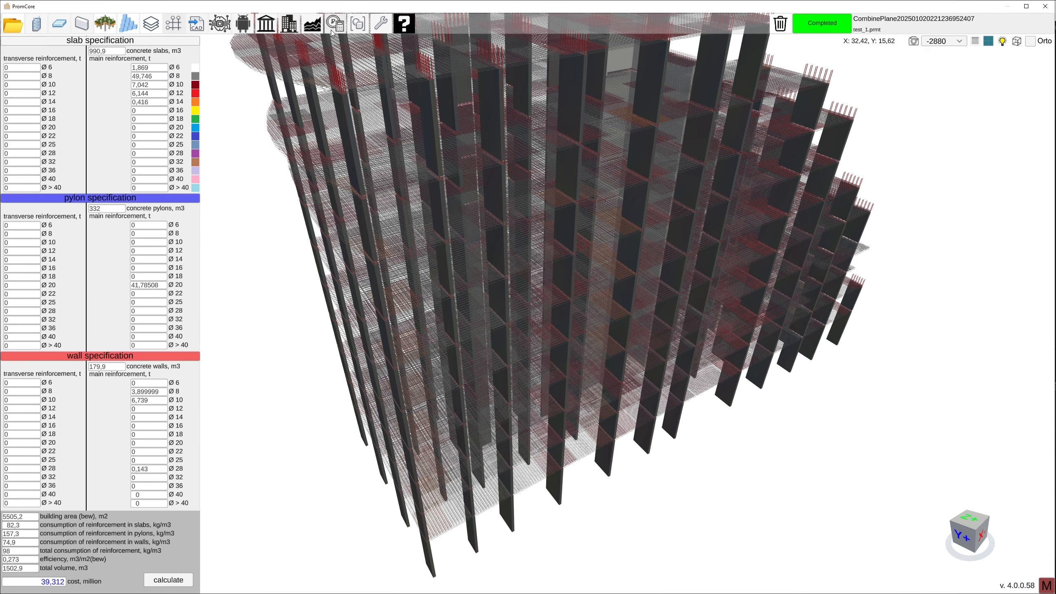
pyautogui.click(166, 580)
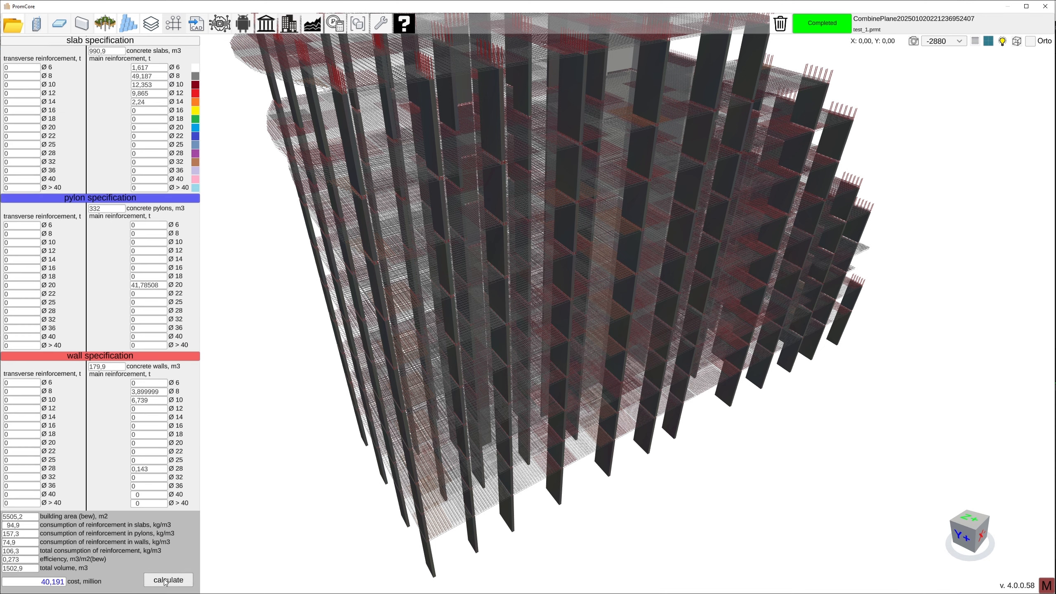
pyautogui.doubleClick(23, 528)
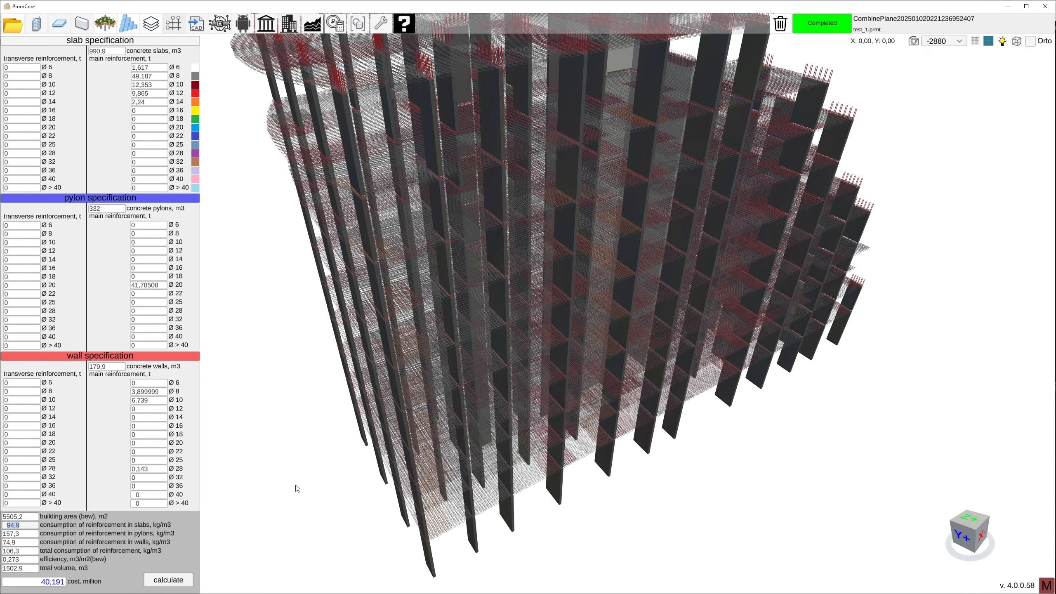
# - Display the Dz displacement map on all the building's floor slabs and inspect it from different angles
pyautogui.click(293, 32)
pyautogui.click(74, 543)
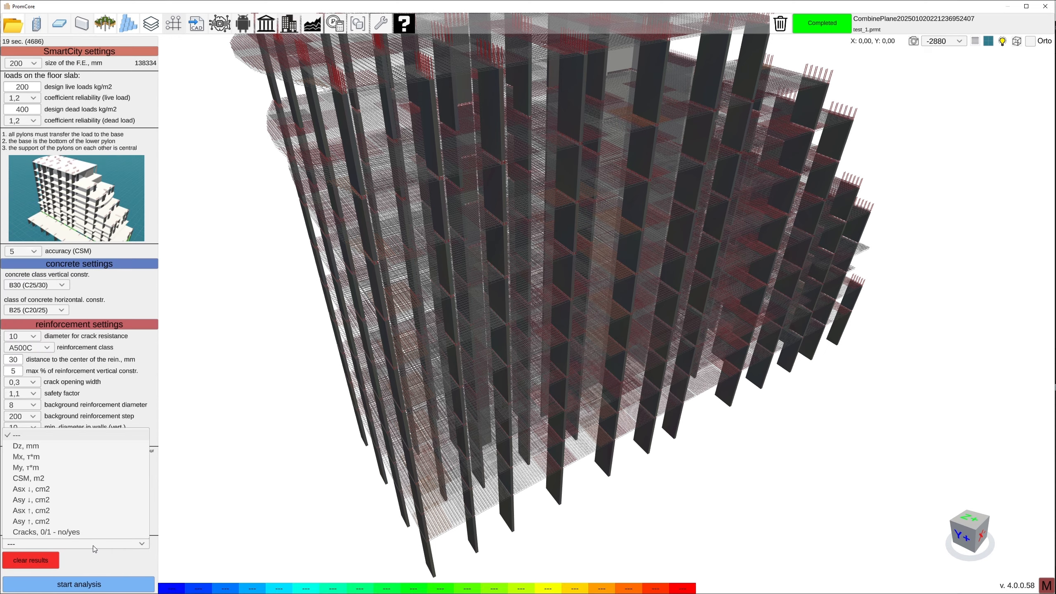
pyautogui.click(34, 446)
pyautogui.moveTo(582, 253); pyautogui.dragTo(548, 246, button='right')
pyautogui.scroll(-5, 527, 299)
pyautogui.scroll(5, 526, 299)
pyautogui.scroll(-5, 527, 299)
pyautogui.moveTo(527, 299); pyautogui.dragTo(512, 382, button='right')
pyautogui.moveTo(490, 213); pyautogui.dragTo(337, 127, button='middle')
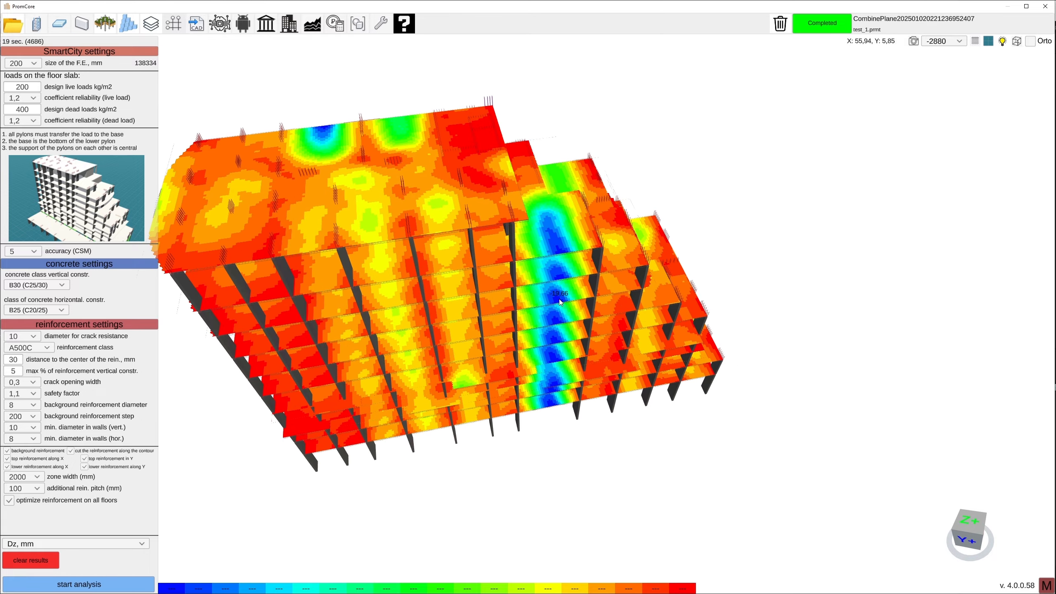
pyautogui.moveTo(559, 341)
pyautogui.mouseDown(button='right')
pyautogui.moveTo(562, 291)
pyautogui.moveTo(399, 298)
pyautogui.moveTo(636, 300)
pyautogui.moveTo(603, 306)
pyautogui.moveTo(549, 354)
pyautogui.mouseUp(button='right')
pyautogui.scroll(2, 527, 299)
pyautogui.scroll(3, 527, 299)
pyautogui.scroll(-3, 527, 299)
pyautogui.moveTo(527, 299); pyautogui.dragTo(498, 309, button='right')
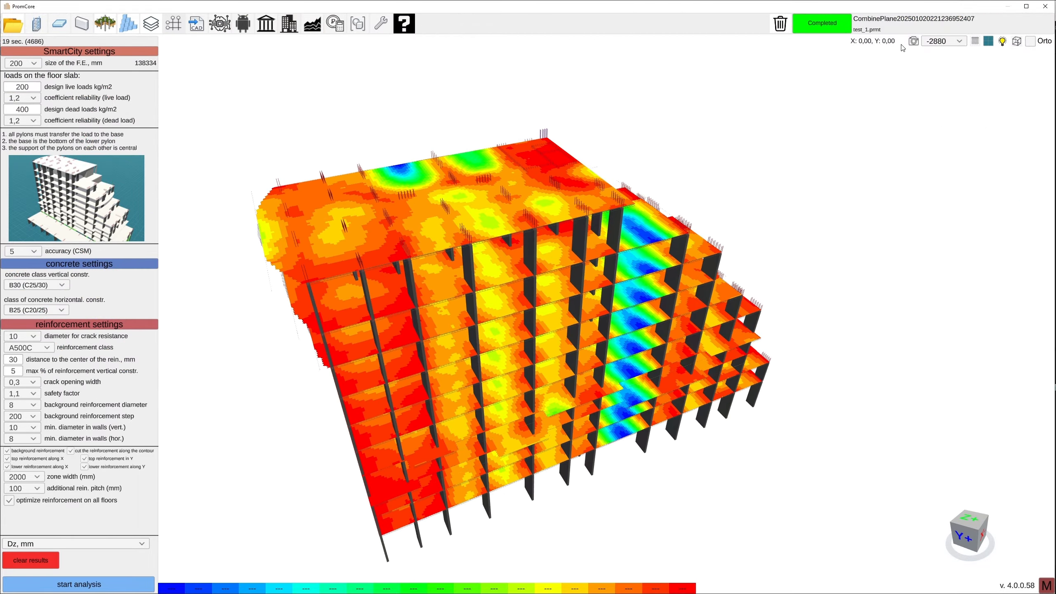
# - Turn the solid concrete display back on and show the building's Mx and then My bending moment maps
pyautogui.click(974, 43)
pyautogui.moveTo(590, 304); pyautogui.dragTo(678, 293, button='right')
pyautogui.click(65, 545)
pyautogui.click(28, 457)
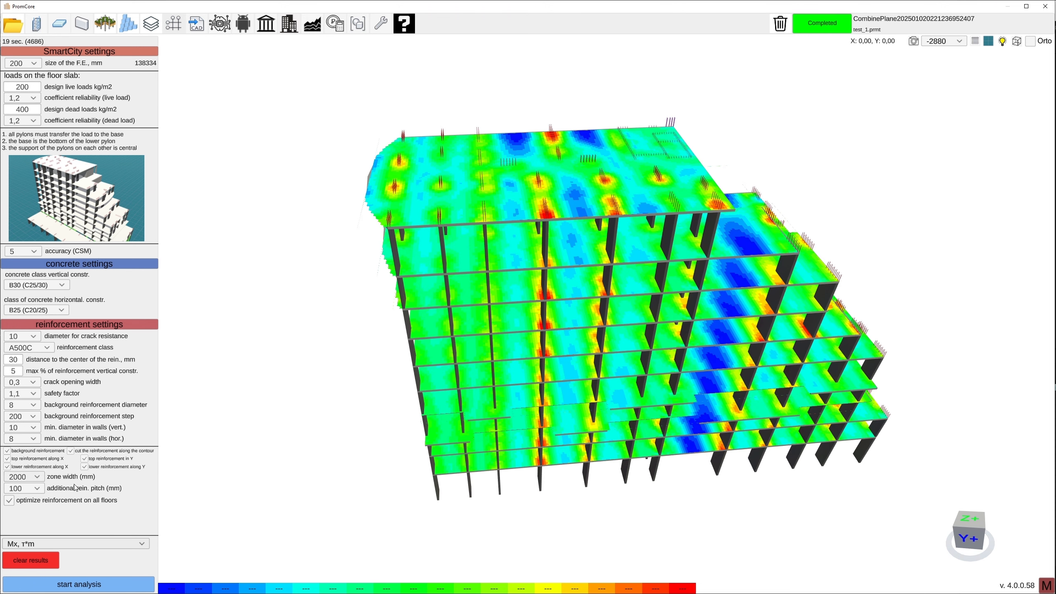
pyautogui.click(51, 543)
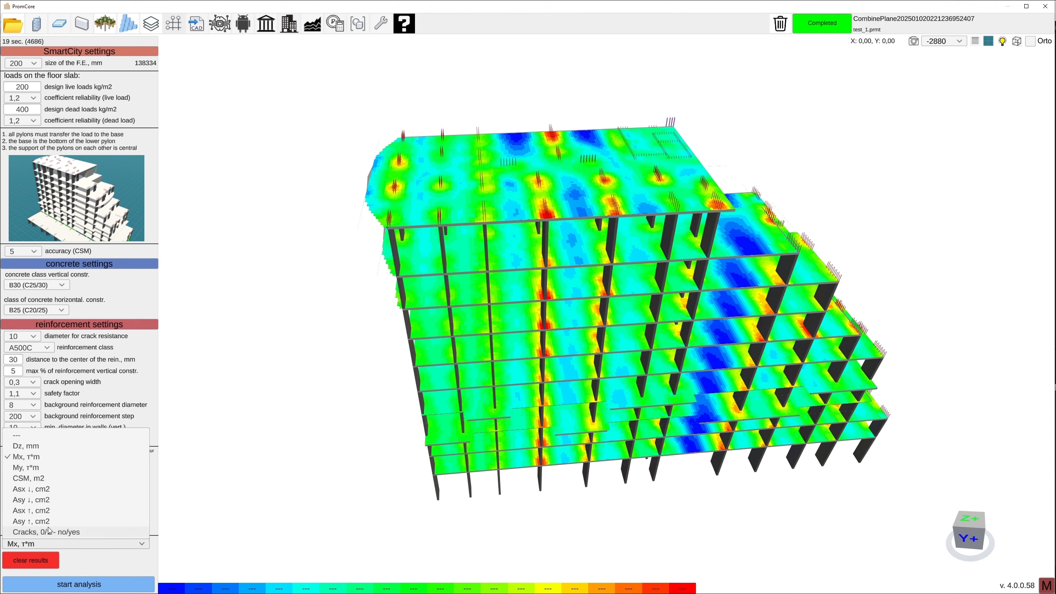
pyautogui.click(32, 466)
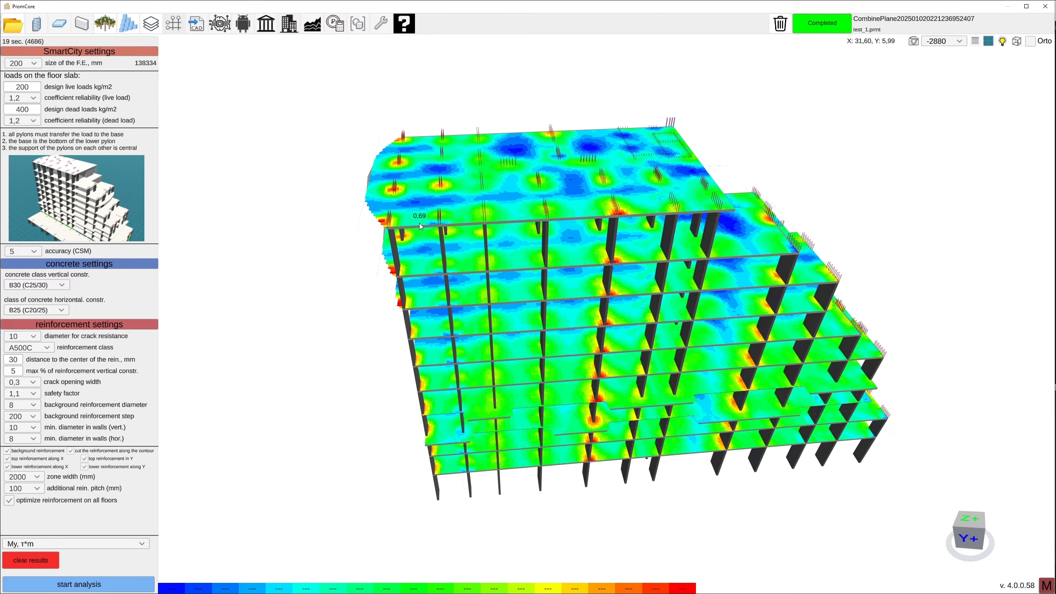
# - Inspect the My map up close, then display the CSM, m2 map on the floor slabs and look over the whole building
pyautogui.moveTo(690, 257); pyautogui.dragTo(543, 221, button='middle')
pyautogui.scroll(5, 543, 221)
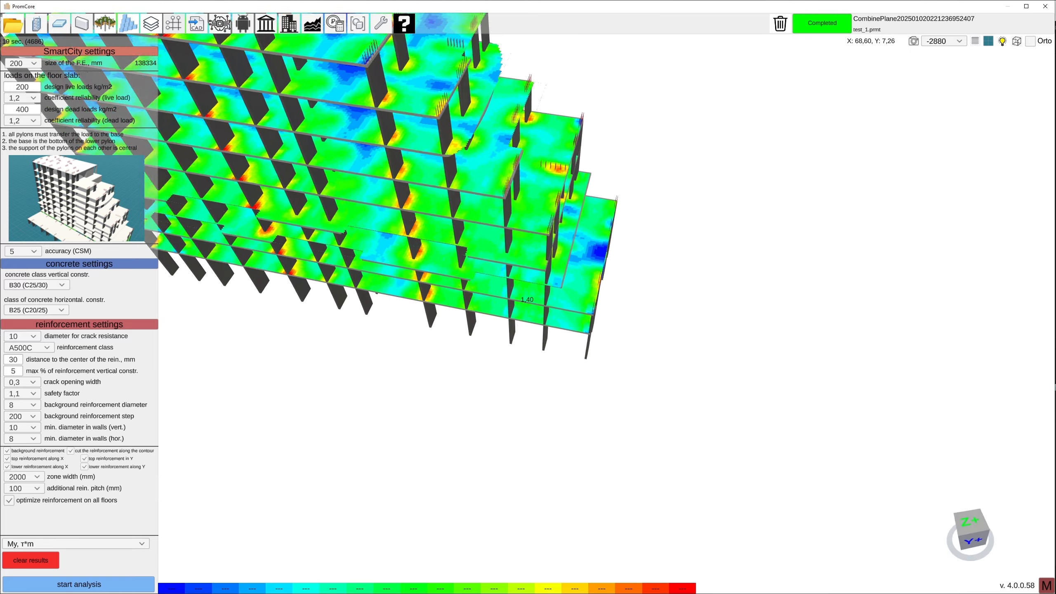
pyautogui.moveTo(530, 305); pyautogui.dragTo(545, 280, button='middle')
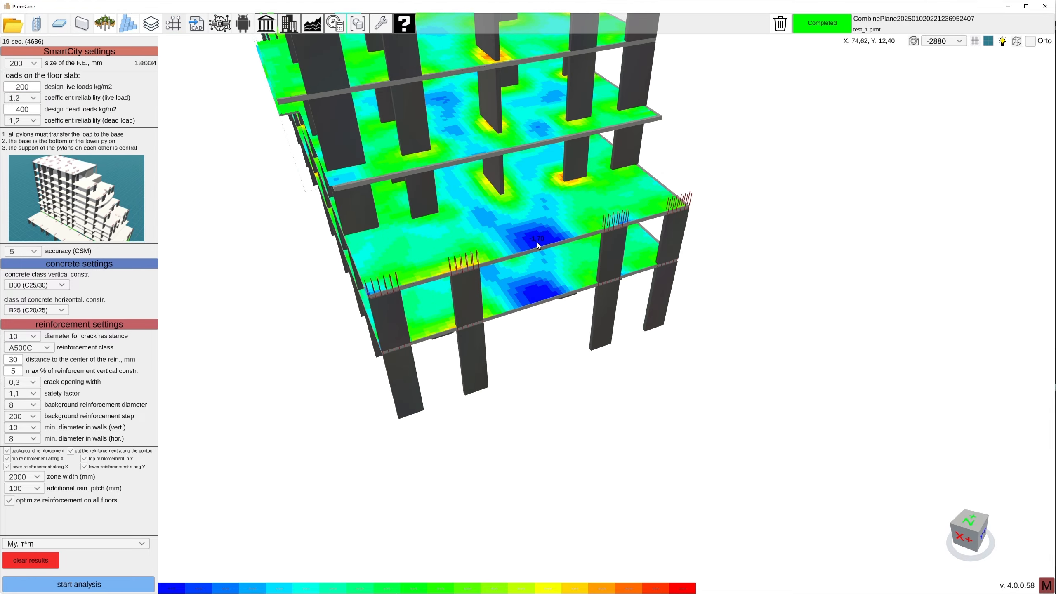
pyautogui.click(15, 540)
pyautogui.click(35, 484)
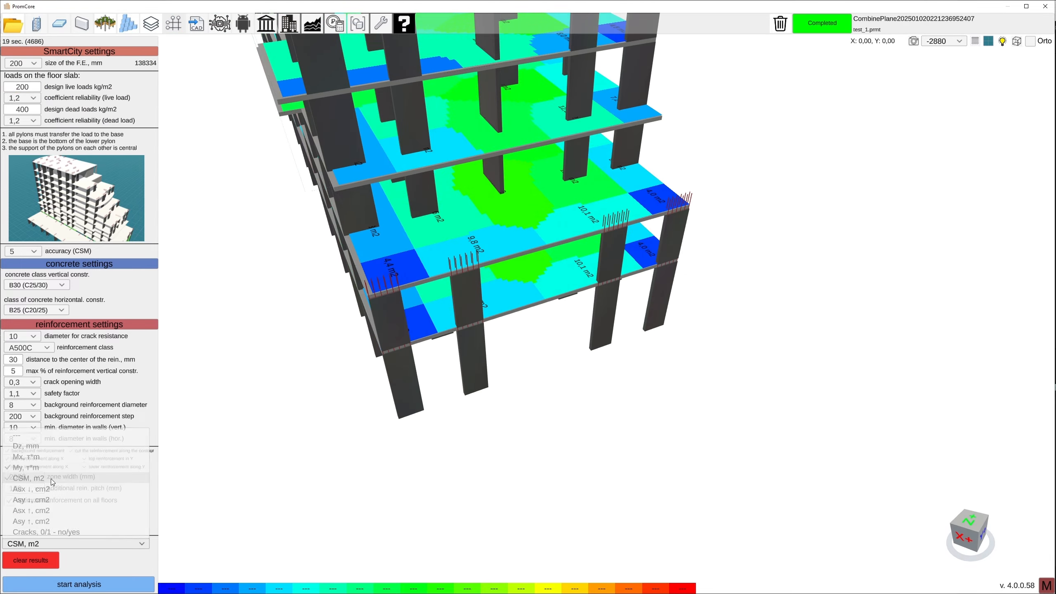
pyautogui.moveTo(648, 300); pyautogui.dragTo(511, 266, button='middle')
pyautogui.scroll(-5, 507, 310)
# - Display the Asx ↓ and then the Asy ↓ reinforcement maps on all the building's floor slabs
pyautogui.click(38, 542)
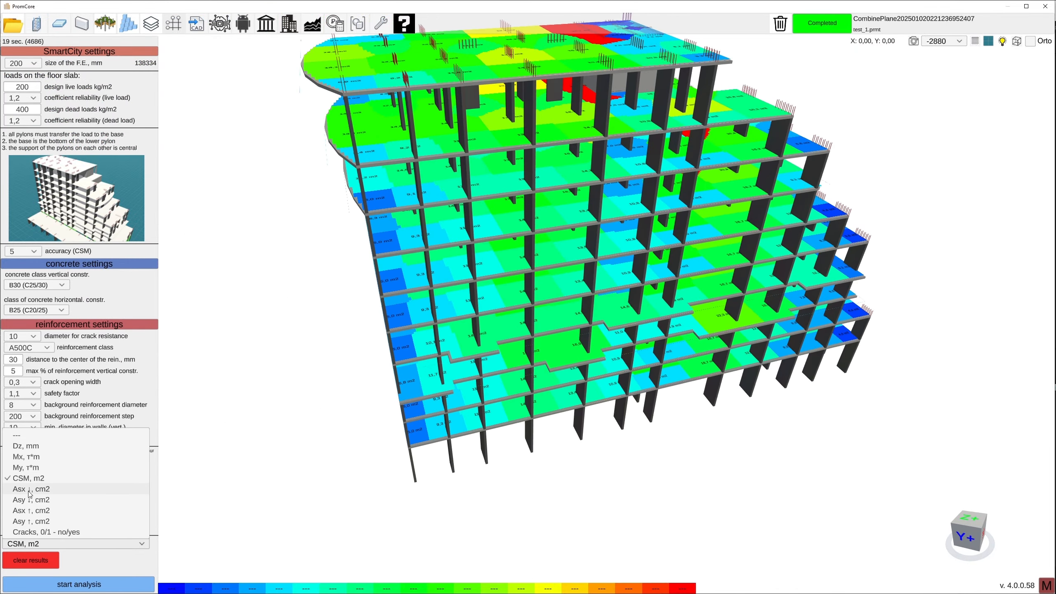
pyautogui.click(50, 489)
pyautogui.moveTo(527, 297); pyautogui.dragTo(637, 330, button='middle')
pyautogui.scroll(-2, 528, 297)
pyautogui.moveTo(510, 314); pyautogui.dragTo(456, 333, button='middle')
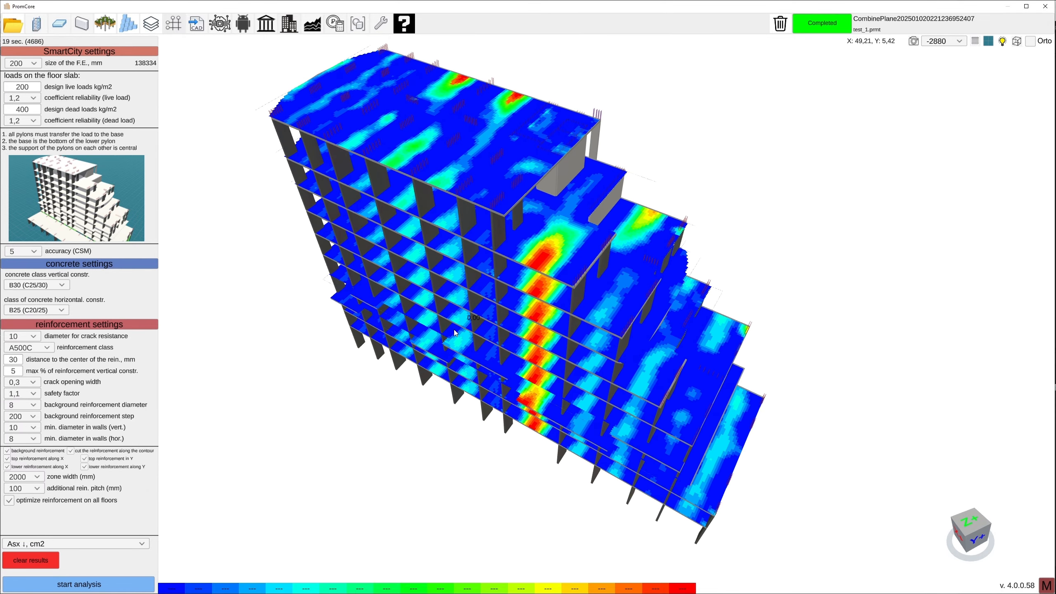
pyautogui.click(60, 541)
pyautogui.click(28, 505)
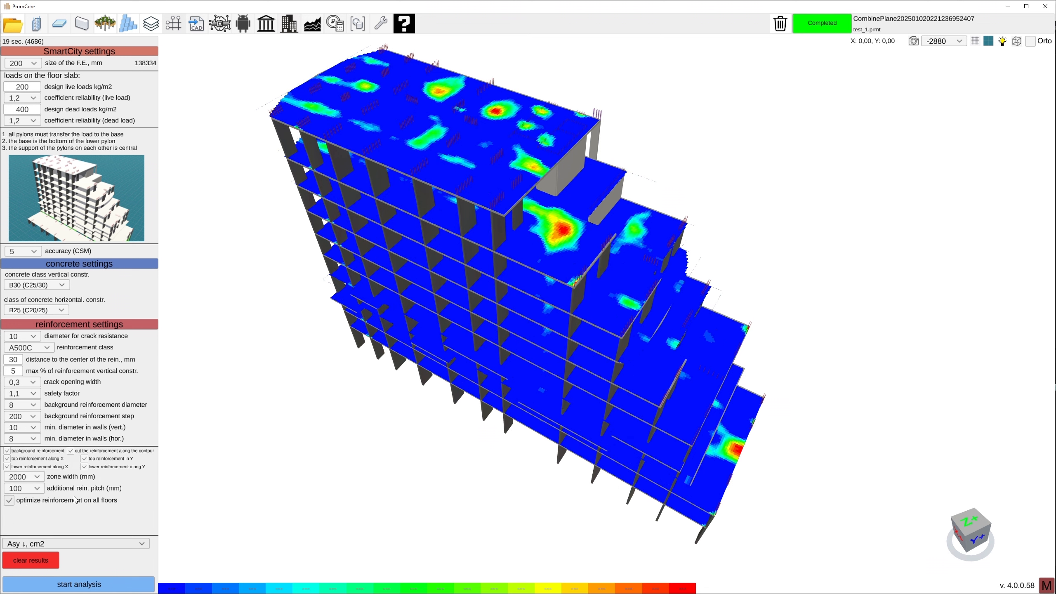
# - Display the Asx ↑ and then the Asy ↑ reinforcement maps and inspect the building's slabs from several angles
pyautogui.click(29, 543)
pyautogui.click(47, 516)
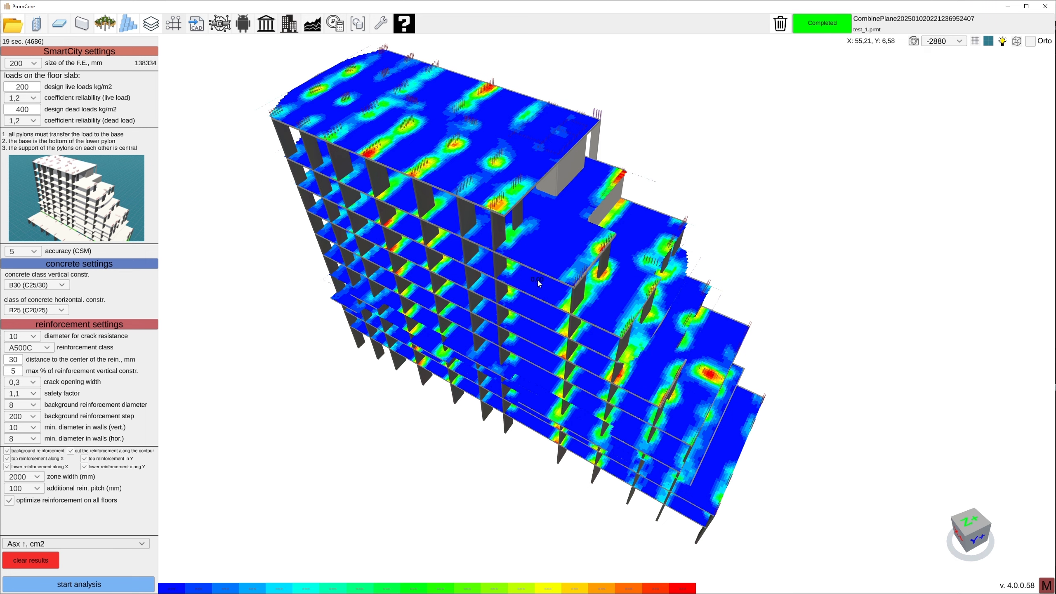
pyautogui.click(52, 546)
pyautogui.click(38, 521)
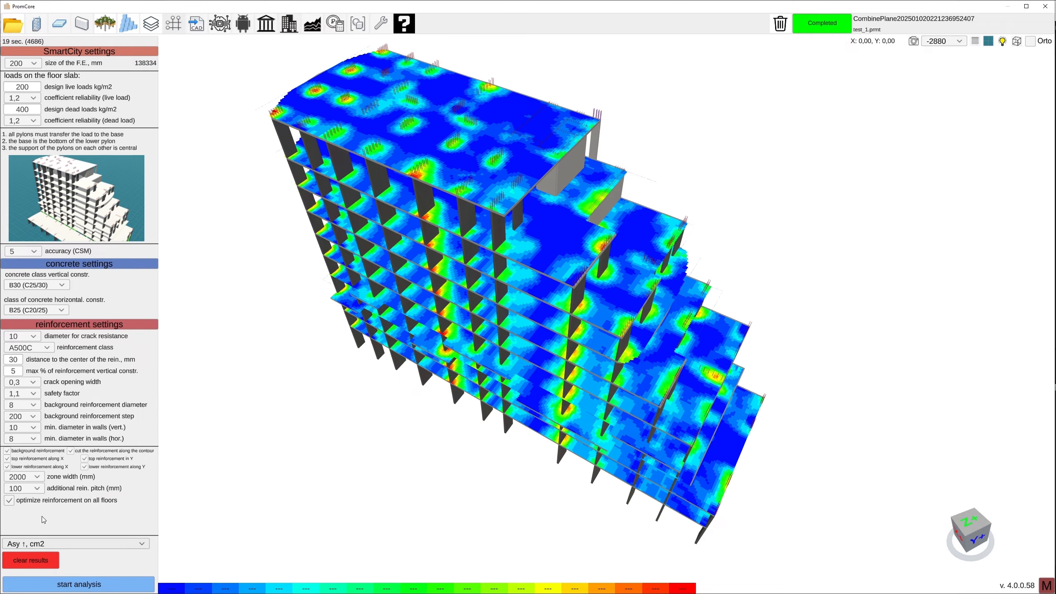
pyautogui.moveTo(527, 298); pyautogui.dragTo(611, 287, button='middle')
pyautogui.scroll(2, 527, 298)
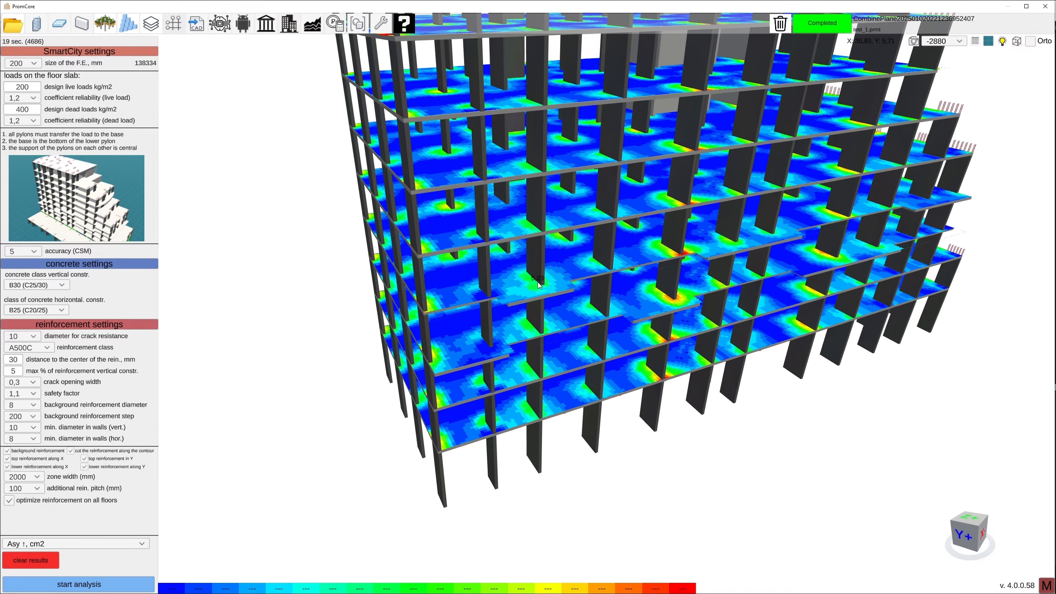
pyautogui.scroll(-4, 527, 298)
pyautogui.moveTo(527, 298); pyautogui.dragTo(543, 347, button='middle')
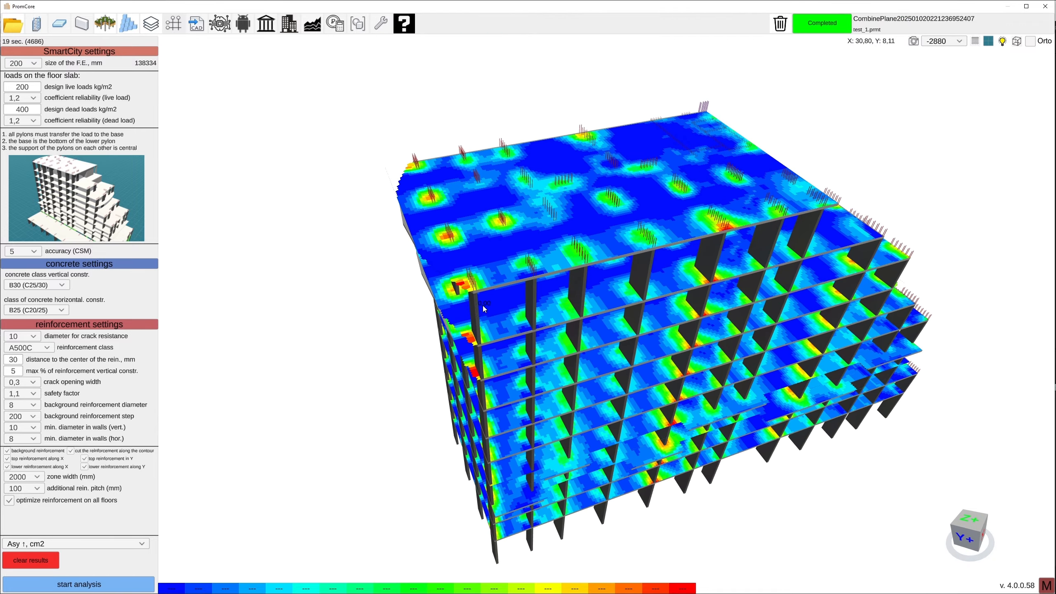
pyautogui.moveTo(467, 290); pyautogui.dragTo(541, 295, button='middle')
# - Display the Cracks, 0/1 - no/yes map on the building's slabs
pyautogui.click(25, 544)
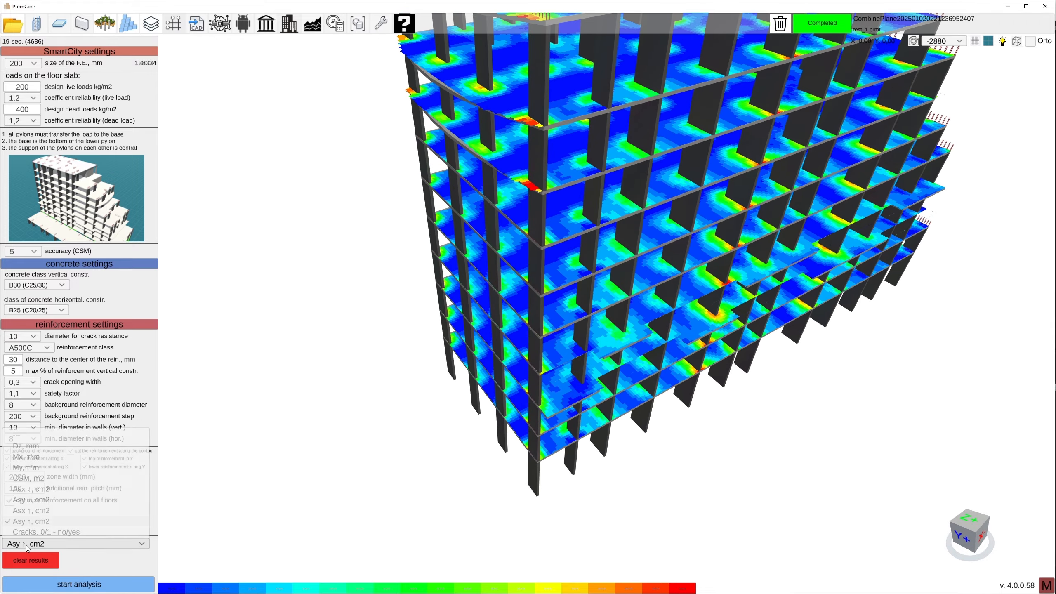
pyautogui.click(33, 534)
pyautogui.moveTo(527, 298)
pyautogui.mouseDown(button='middle')
pyautogui.moveTo(449, 350)
pyautogui.moveTo(478, 297)
pyautogui.moveTo(420, 336)
pyautogui.moveTo(529, 306)
pyautogui.mouseUp(button='middle')
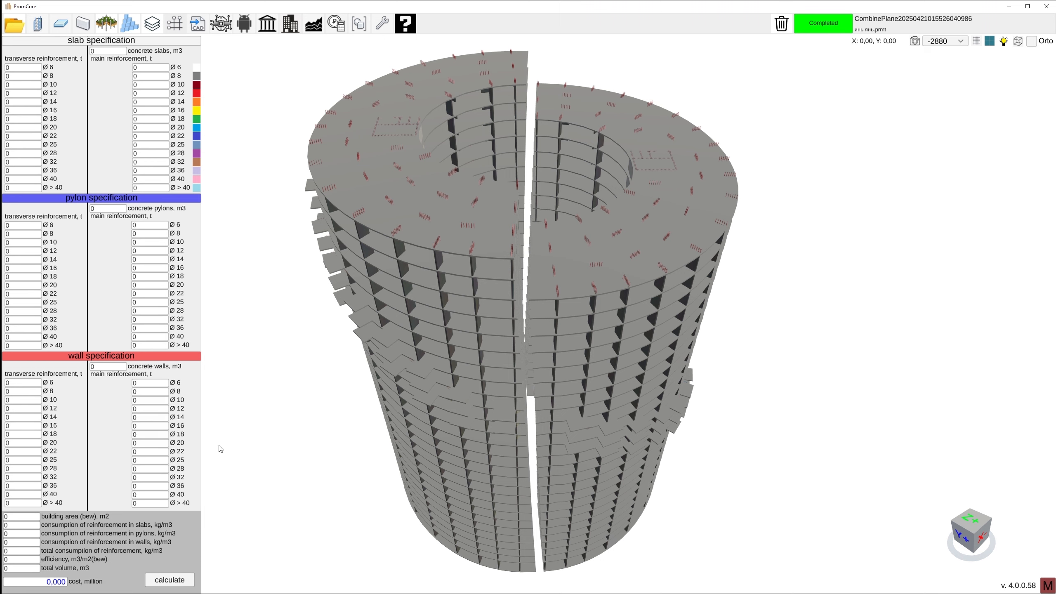
# - Calculate the material specification for the split cylindrical tower and review the solution cost settings
pyautogui.click(158, 586)
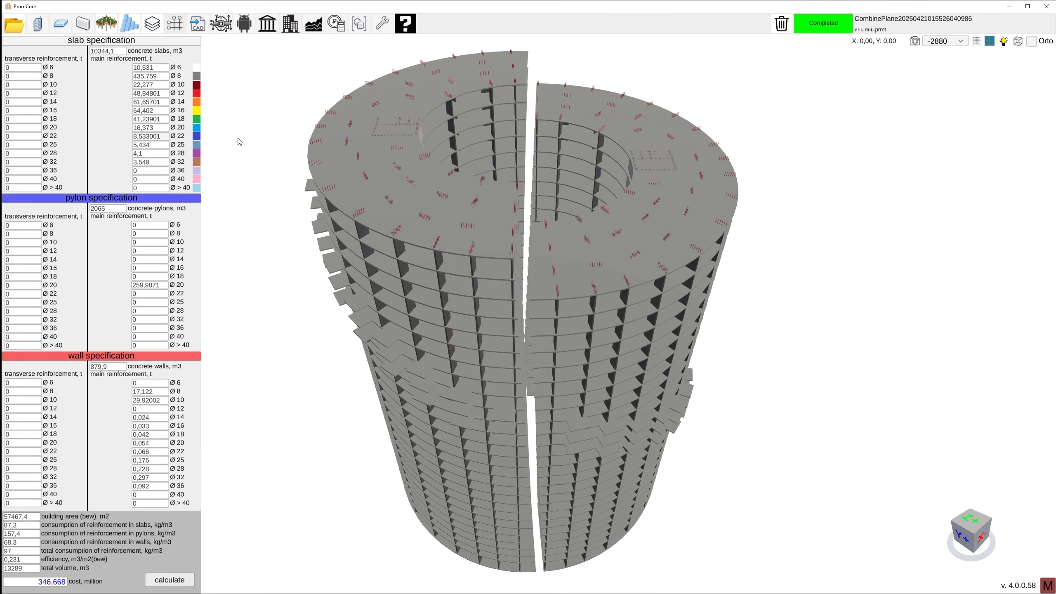
pyautogui.click(975, 41)
pyautogui.click(975, 41)
pyautogui.click(382, 24)
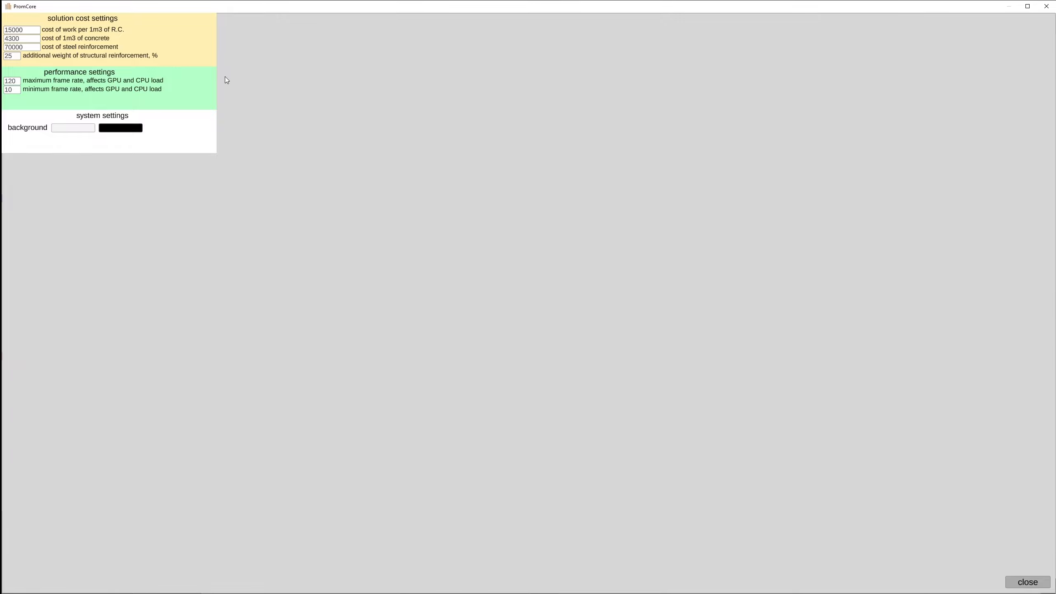
pyautogui.click(1034, 583)
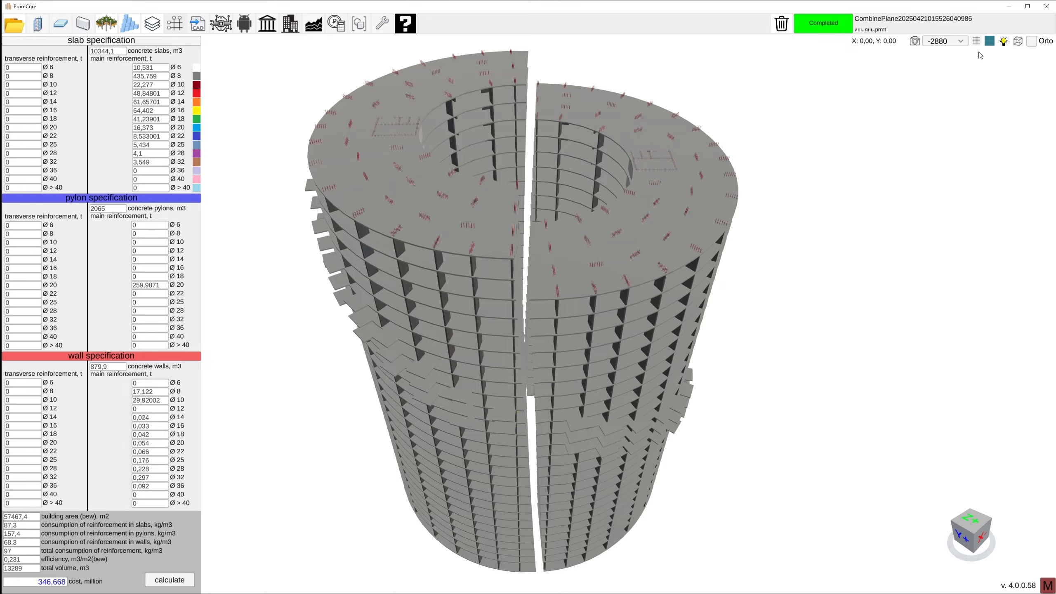
# - Hide the tower's solid concrete and inspect the reinforcement inside its slabs, pylons and walls from different angles
pyautogui.click(977, 42)
pyautogui.moveTo(498, 308); pyautogui.dragTo(665, 283, button='middle')
pyautogui.scroll(6, 623, 308)
pyautogui.moveTo(581, 308); pyautogui.dragTo(707, 277, button='middle')
pyautogui.moveTo(624, 291); pyautogui.dragTo(582, 312, button='middle')
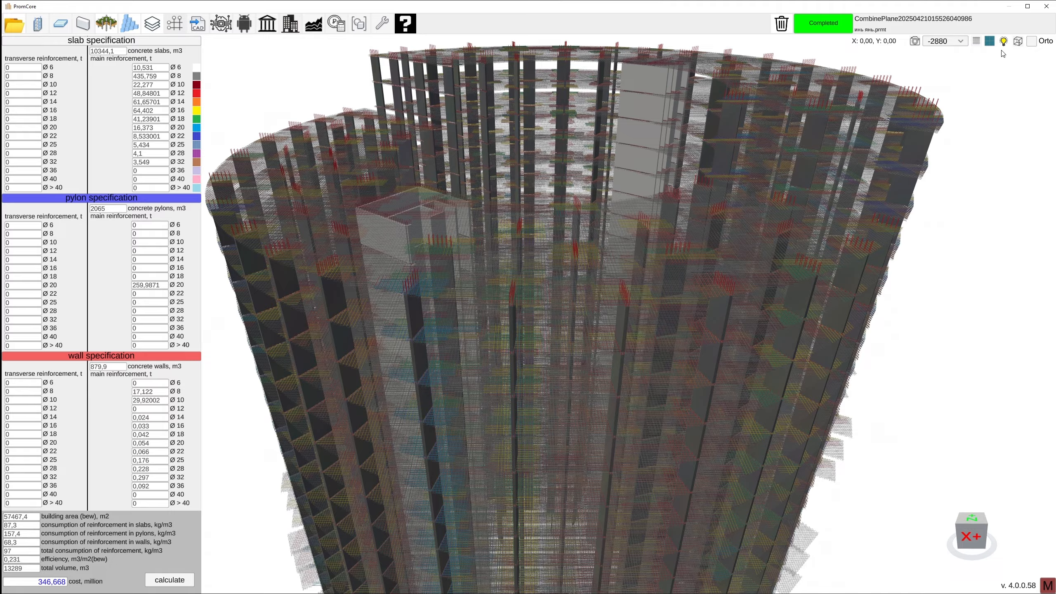